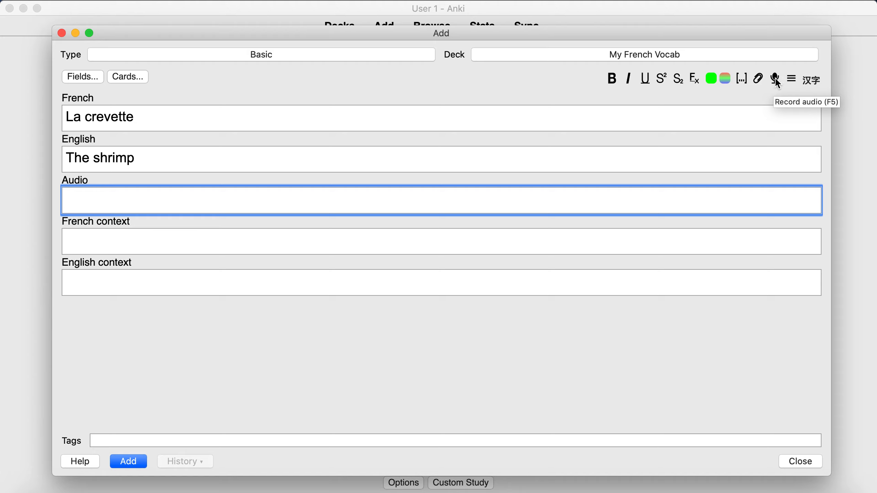
# Record a short microphone clip into the note's Audio field and clear the field again
pyautogui.click(776, 80)
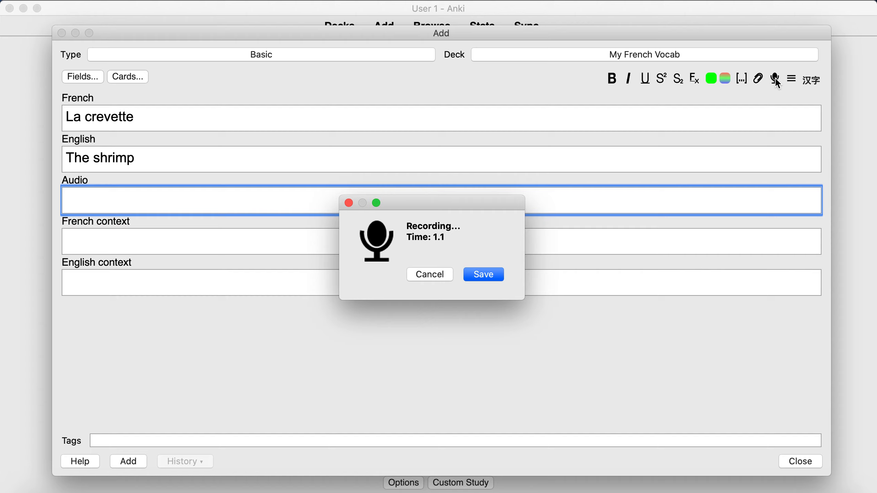
pyautogui.click(487, 271)
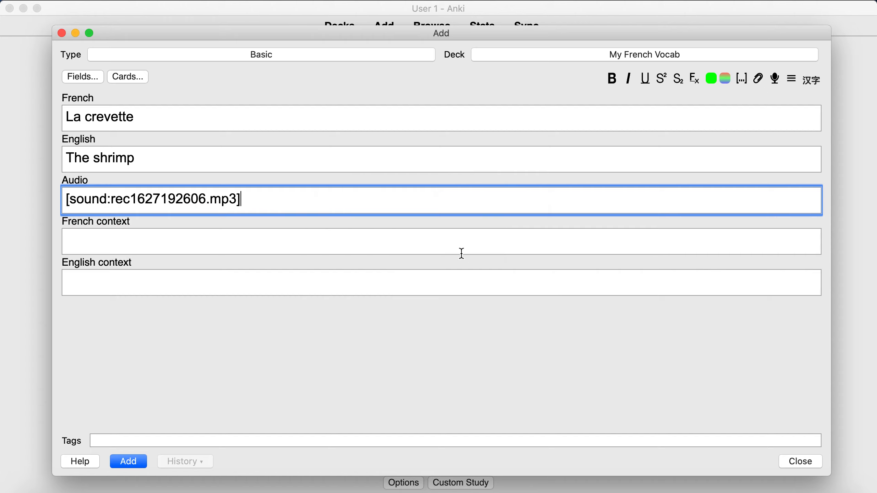
pyautogui.tripleClick(204, 198)
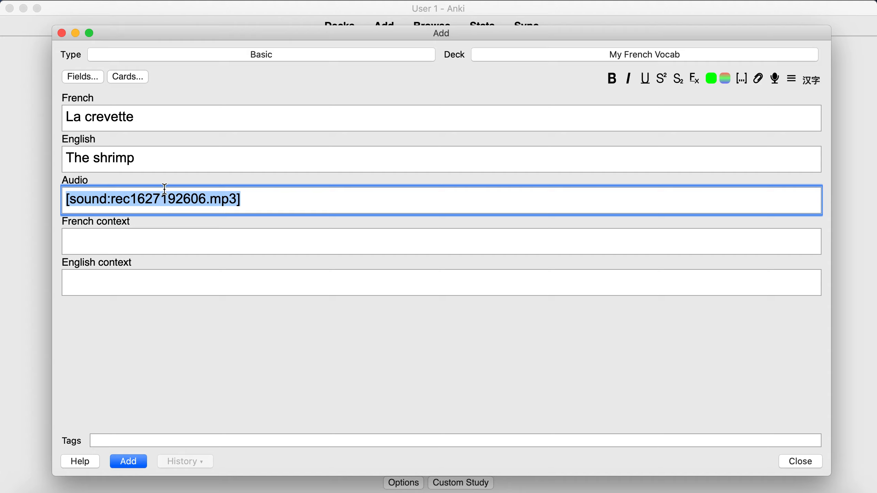
pyautogui.press('BackSpace')
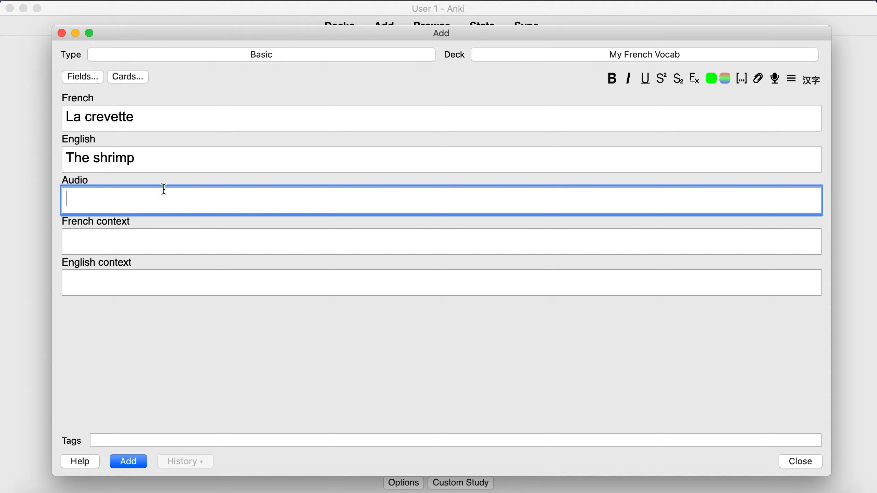
# Switch to Firefox and open soundoftext.com in a new tab
pyautogui.press('super+Tab')
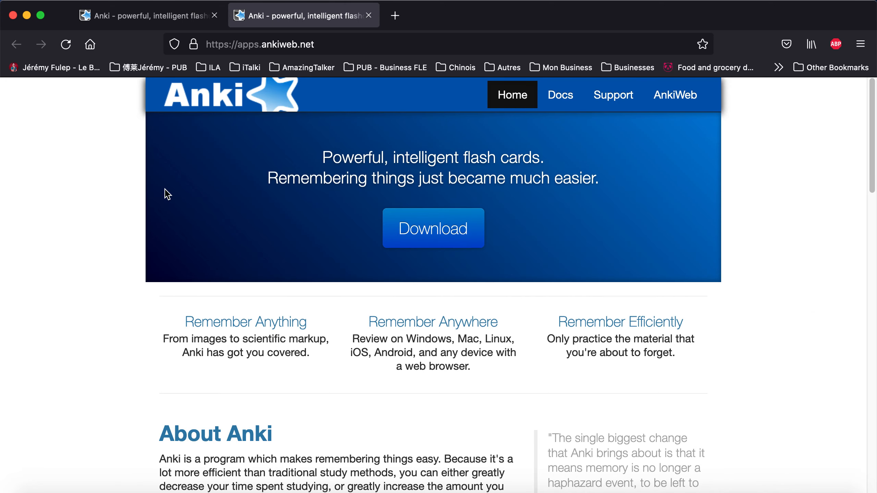
pyautogui.press('super+t')
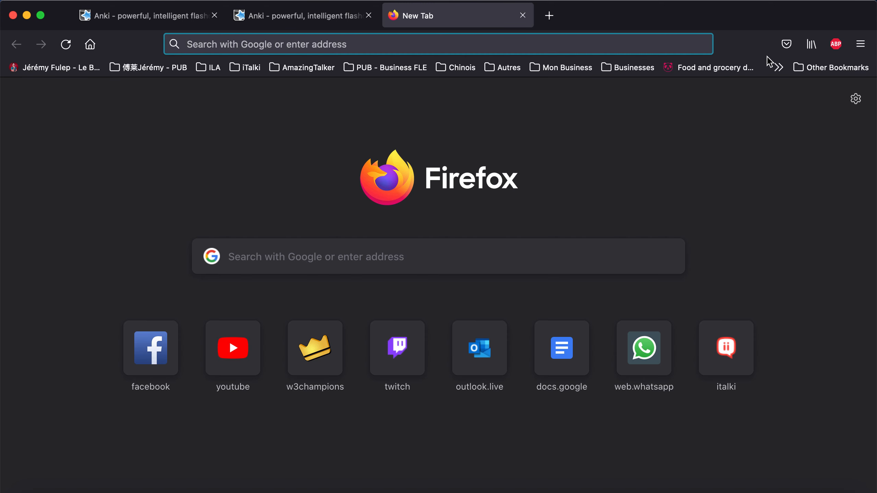
pyautogui.click(470, 72)
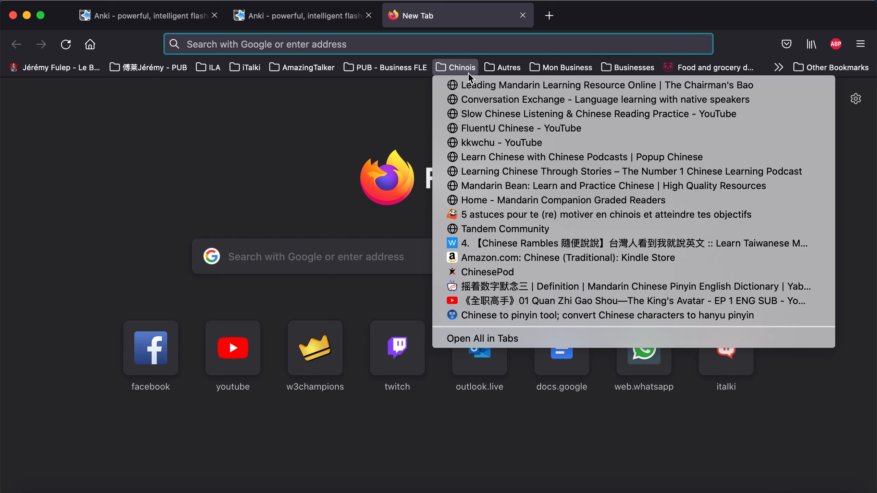
pyautogui.click(412, 97)
pyautogui.click(380, 44)
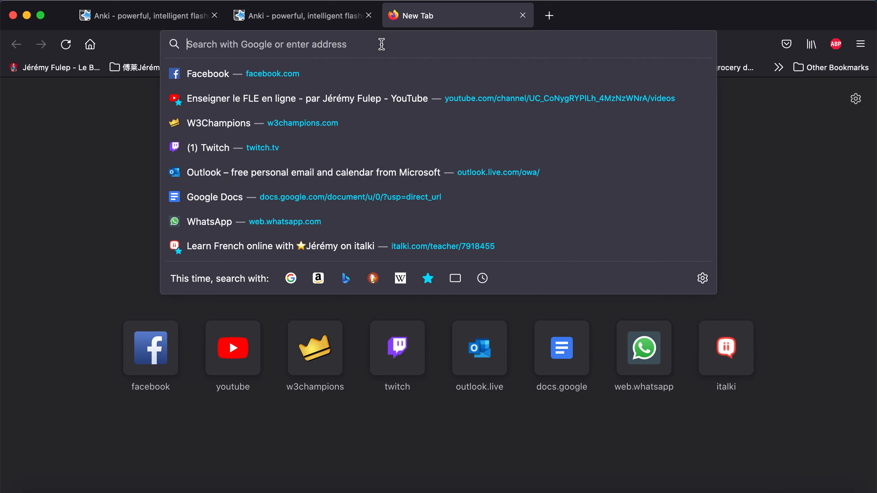
pyautogui.write('soundoftext.com')
pyautogui.press('Return')
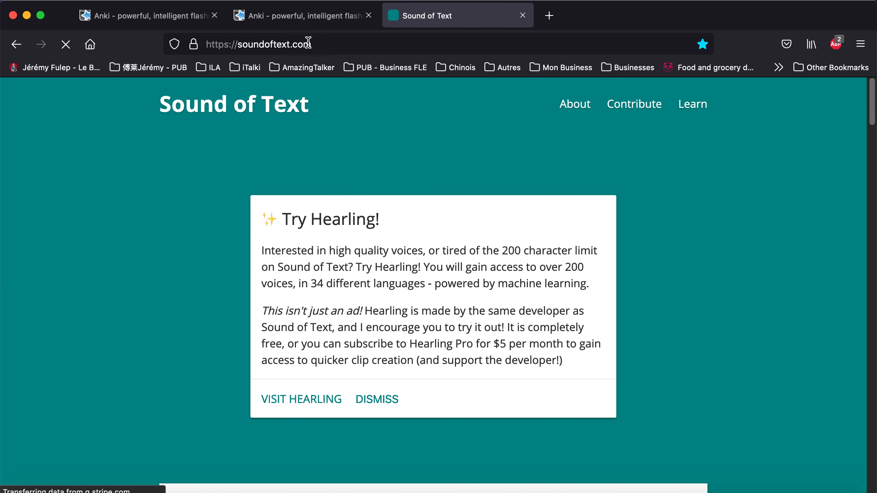
# Generate a sound for the text "La crevette" with the French voice
pyautogui.scroll(-10, 293, 165)
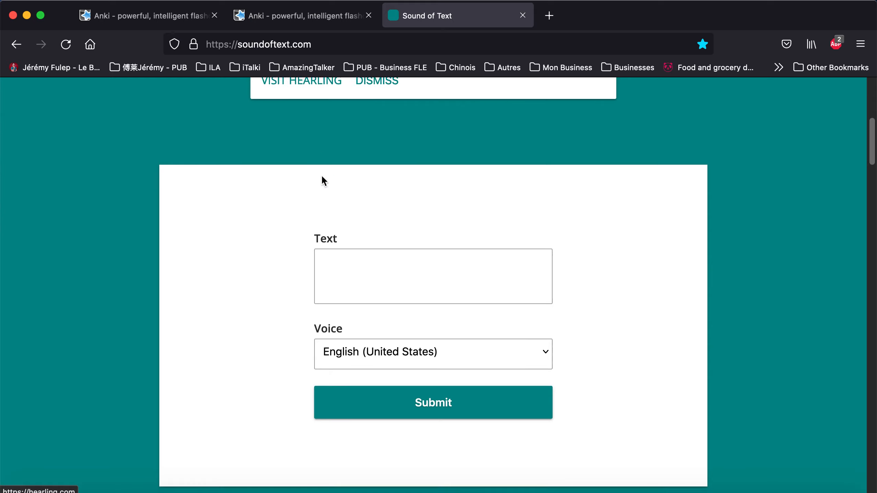
pyautogui.click(372, 337)
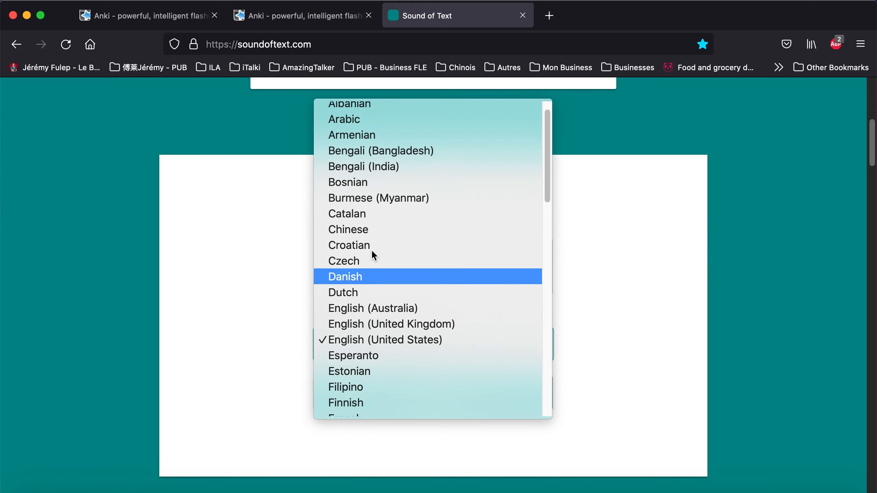
pyautogui.scroll(-1, 367, 389)
pyautogui.click(366, 386)
pyautogui.click(357, 271)
pyautogui.write('La crevette')
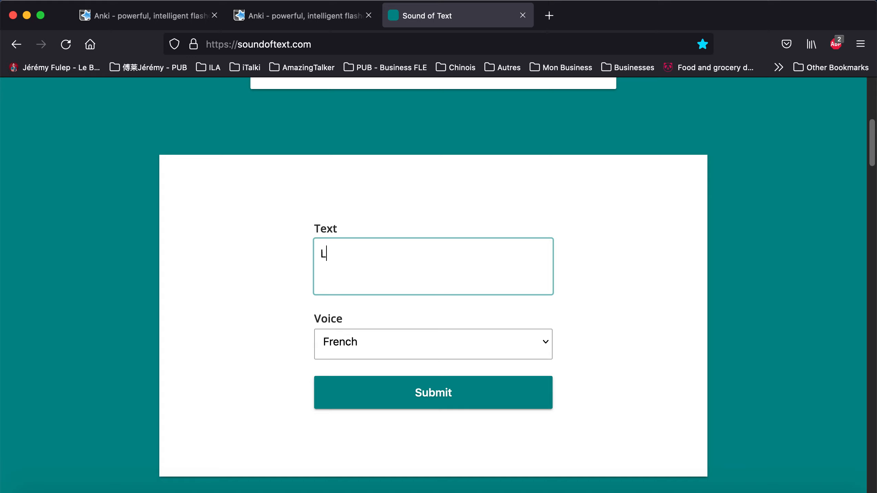
pyautogui.click(448, 402)
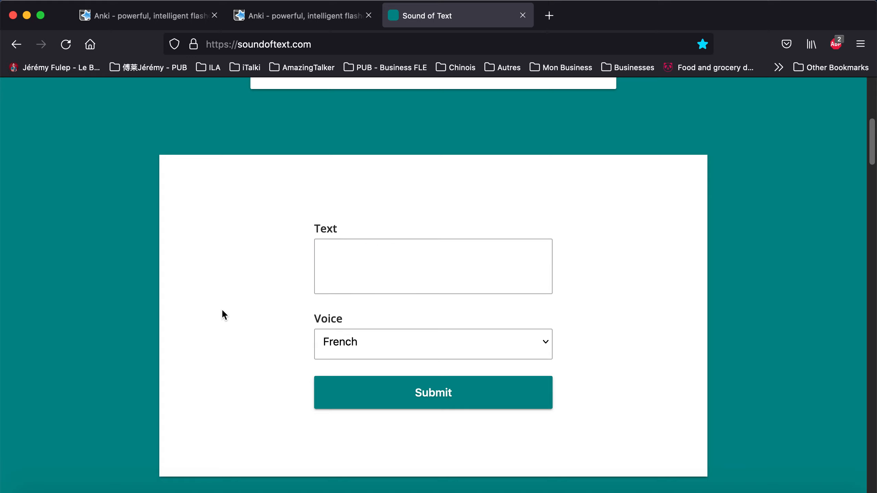
# Play the generated "La crevette" sound and download it by saving La crevette.mp3
pyautogui.scroll(-10, 222, 316)
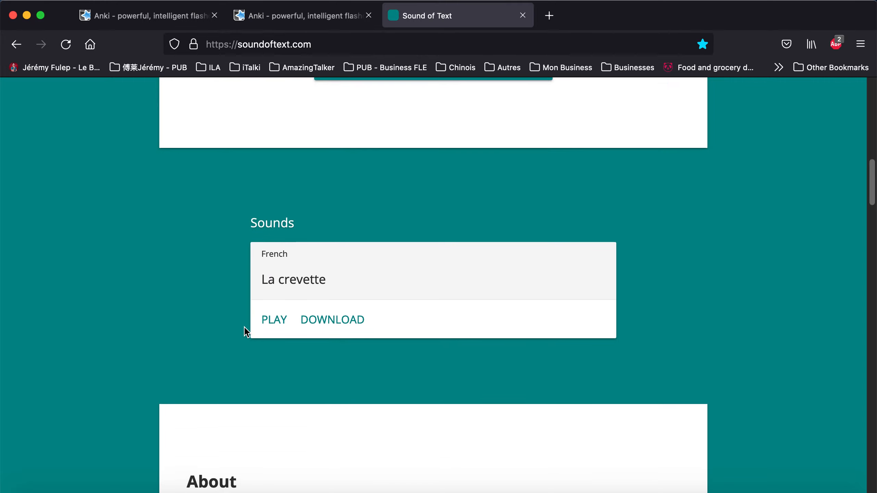
pyautogui.scroll(1, 246, 332)
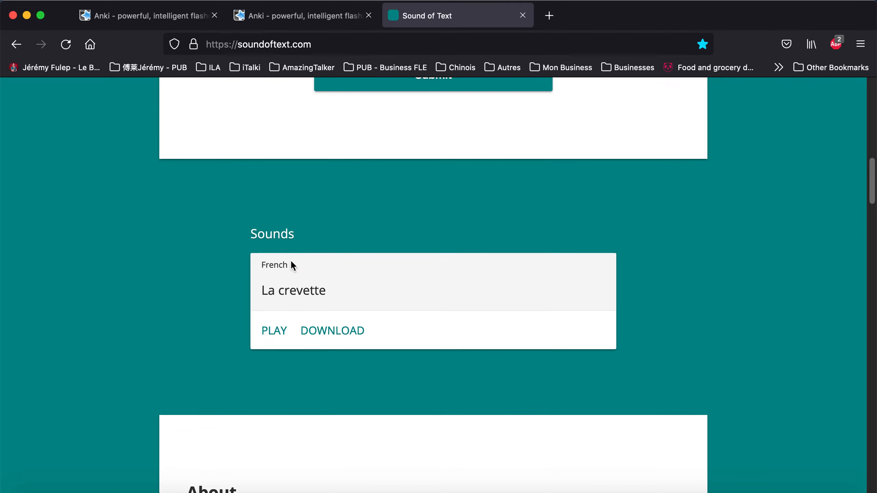
pyautogui.click(271, 341)
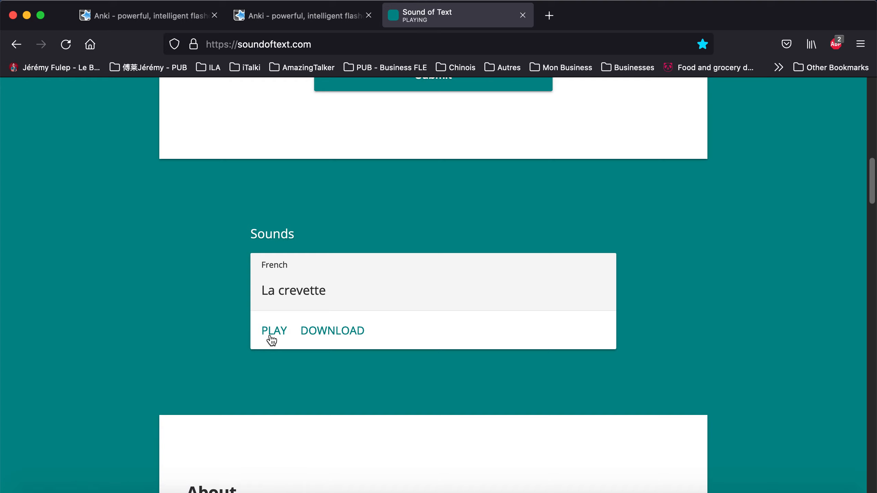
pyautogui.scroll(4, 309, 306)
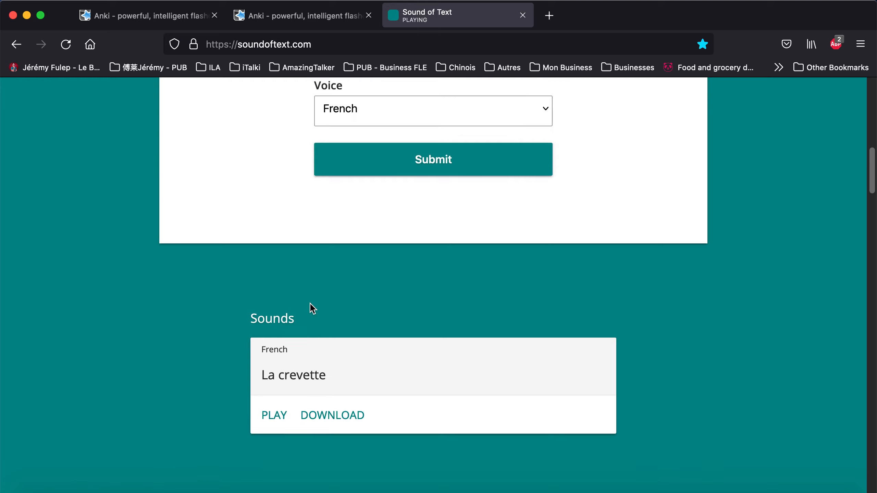
pyautogui.scroll(-2, 369, 276)
pyautogui.scroll(-1, 365, 302)
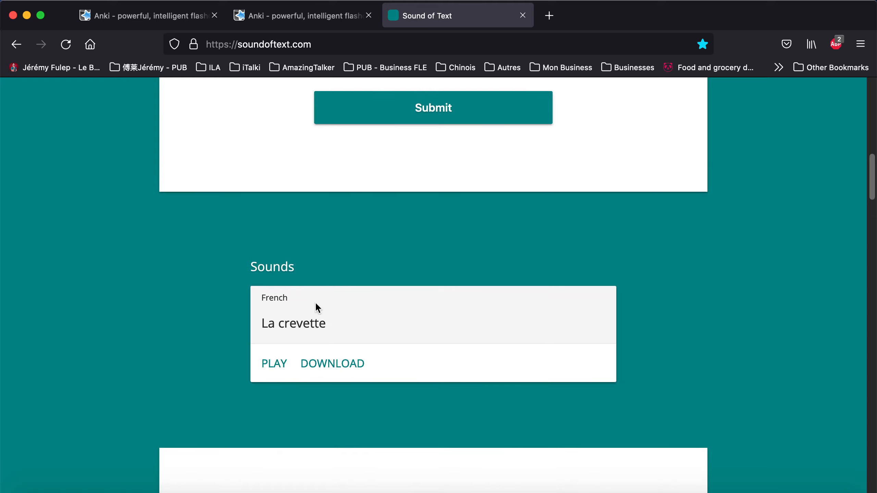
pyautogui.scroll(3, 314, 307)
pyautogui.scroll(-3, 317, 264)
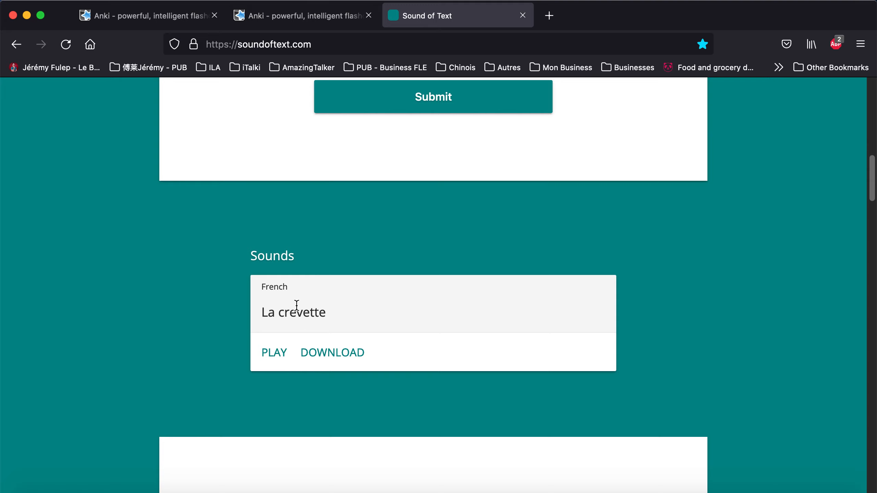
pyautogui.click(326, 360)
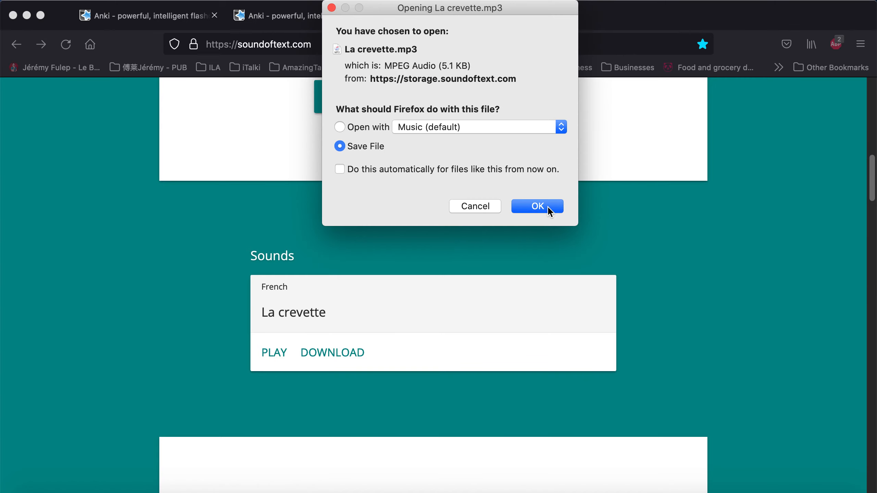
pyautogui.click(548, 206)
# Switch back to Anki and insert La crevette.mp3 from the Downloads folder into the note's Audio field
pyautogui.press('super+Tab')
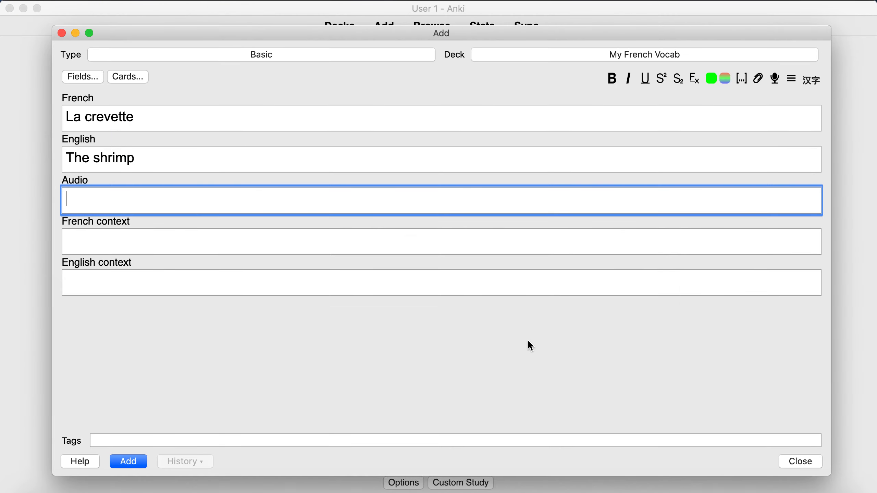
pyautogui.click(36, 491)
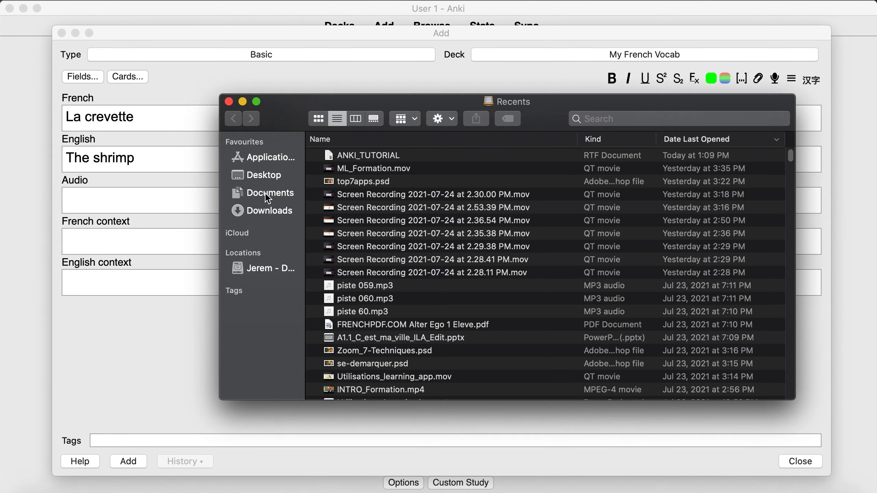
pyautogui.click(271, 214)
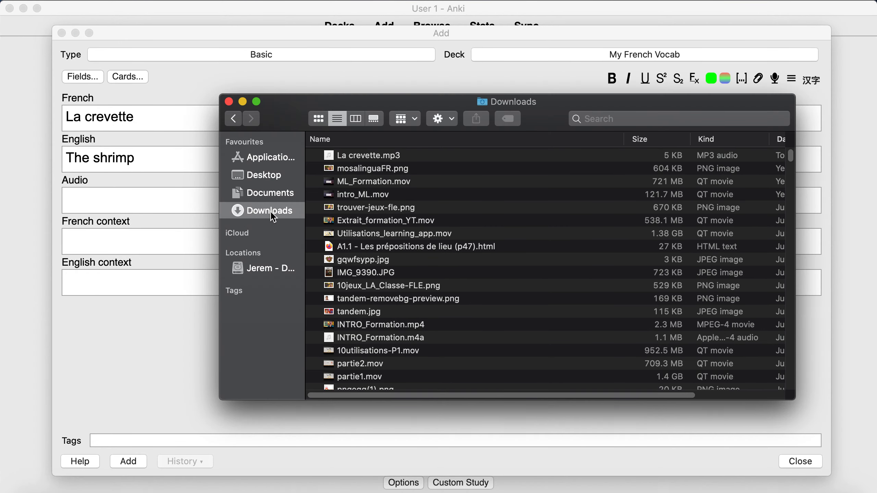
pyautogui.moveTo(362, 160); pyautogui.dragTo(104, 204)
pyautogui.click(165, 307)
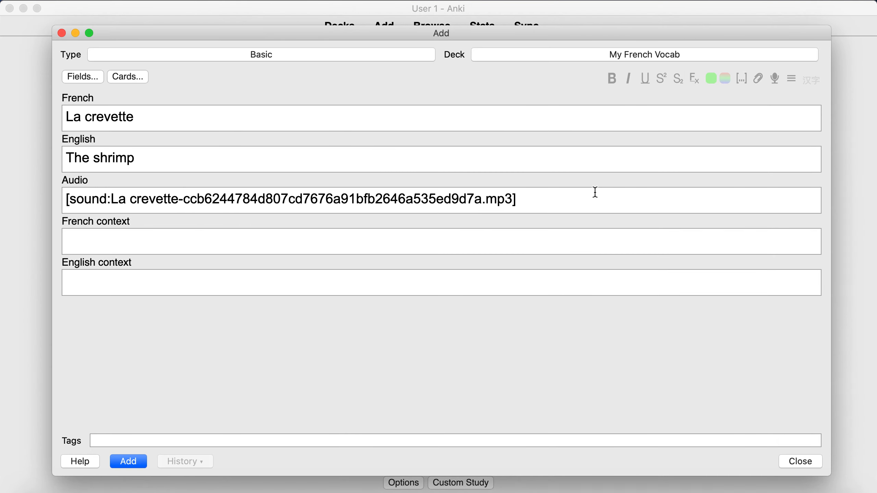
# Enter "Les crevettes sont très fraiches !" as the note's French context
pyautogui.tripleClick(494, 192)
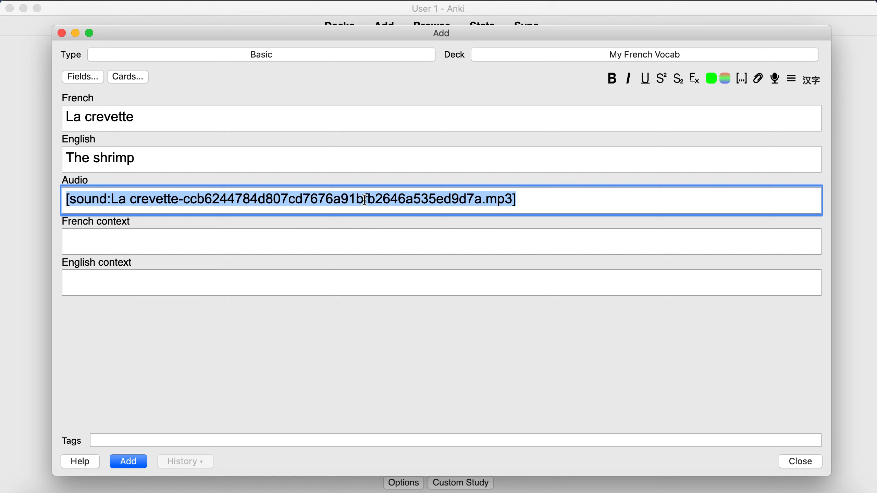
pyautogui.click(273, 243)
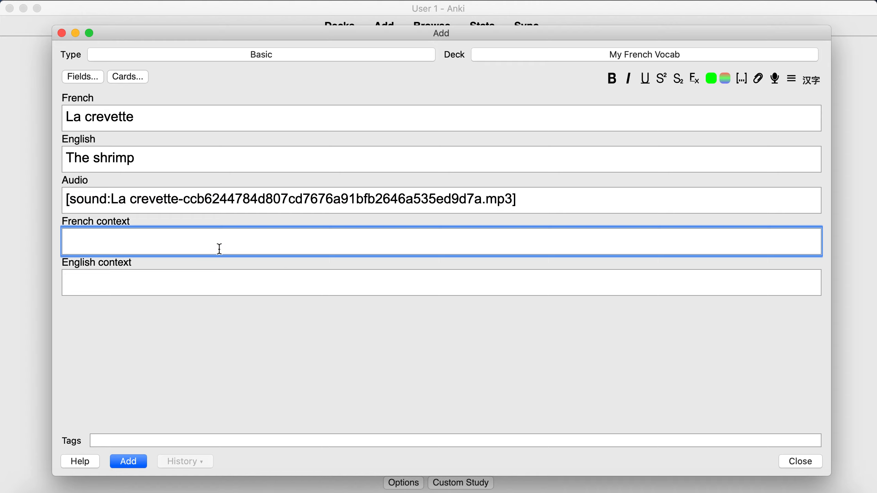
pyautogui.write('Les crevette sont très fai')
pyautogui.press('BackSpace')
pyautogui.press('BackSpace')
pyautogui.write('raiches !')
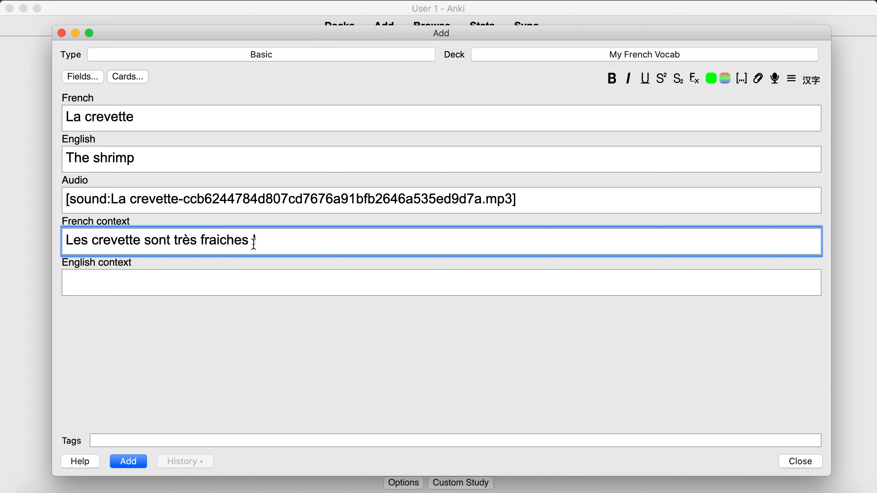
pyautogui.click(142, 243)
pyautogui.write('s')
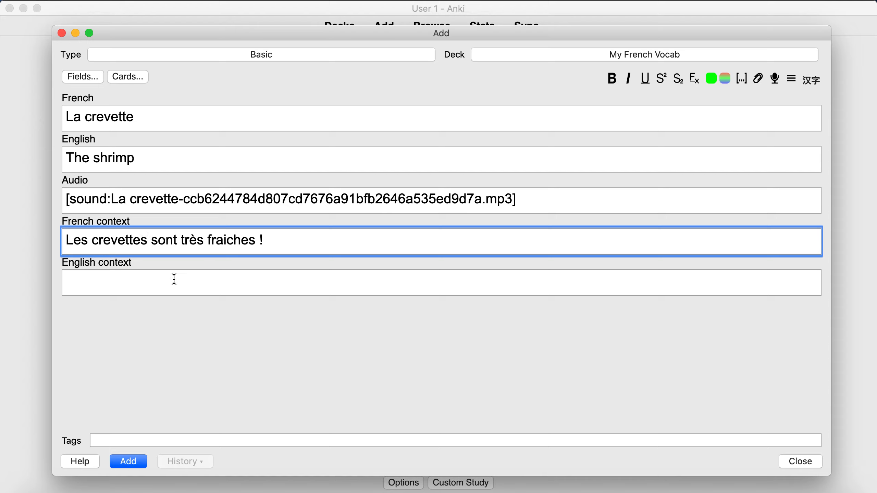
pyautogui.moveTo(266, 240); pyautogui.dragTo(68, 239)
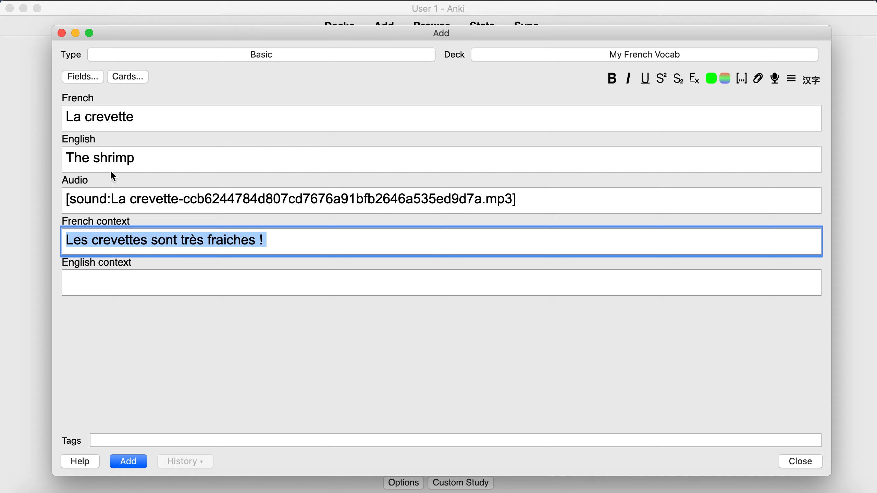
pyautogui.click(167, 241)
pyautogui.moveTo(152, 239); pyautogui.dragTo(268, 243)
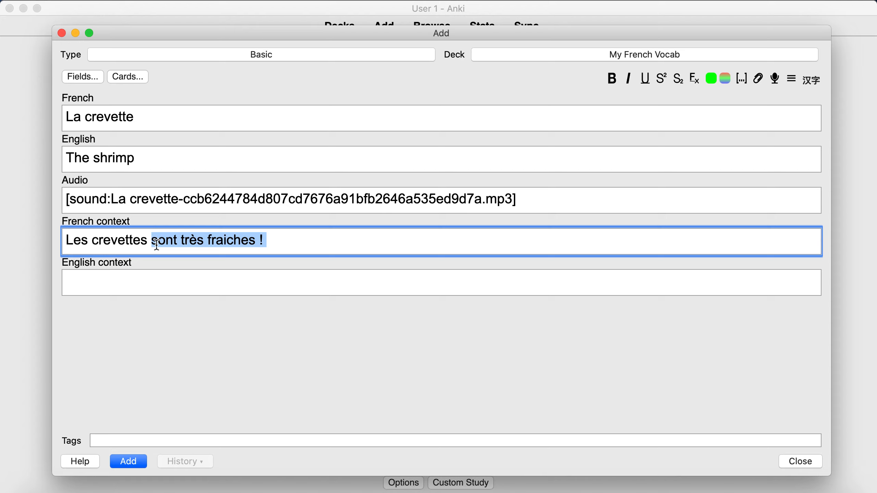
pyautogui.click(176, 294)
pyautogui.moveTo(144, 164); pyautogui.dragTo(31, 152)
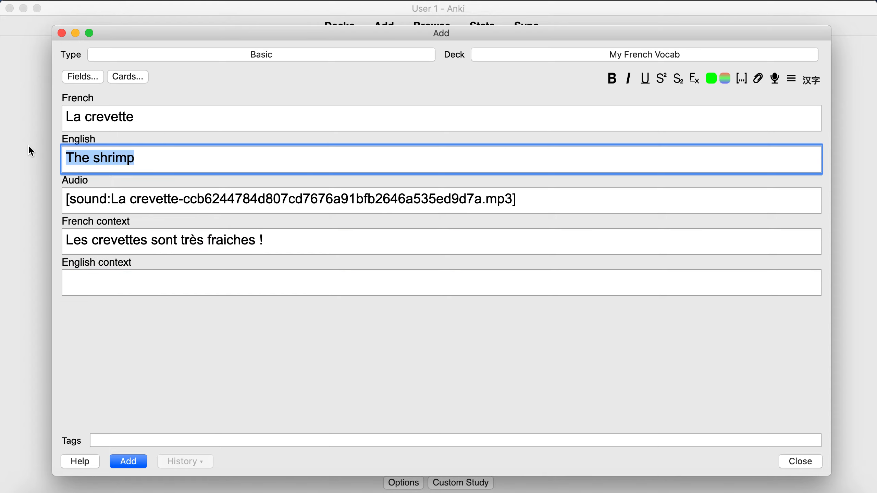
pyautogui.click(127, 273)
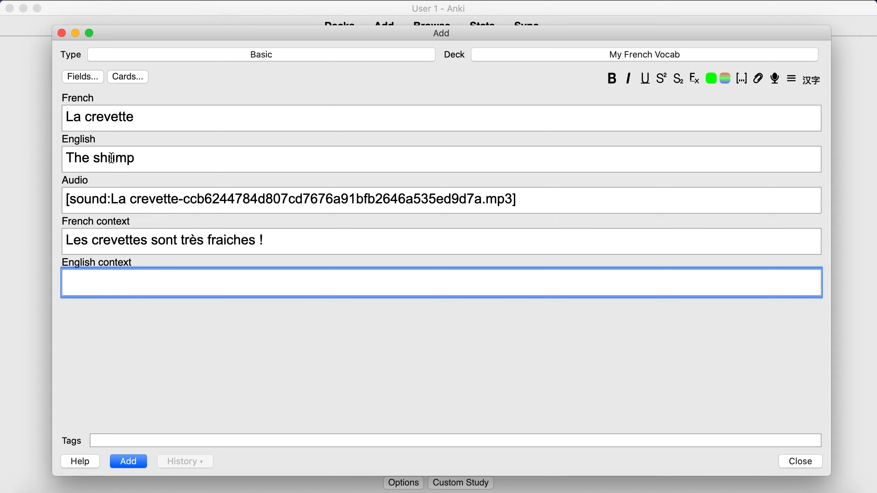
pyautogui.moveTo(140, 159); pyautogui.dragTo(64, 165)
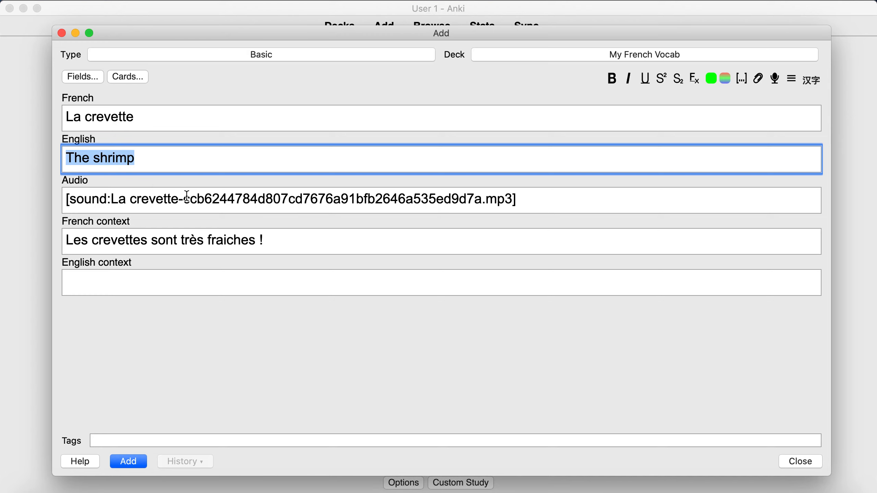
pyautogui.moveTo(520, 199); pyautogui.dragTo(62, 201)
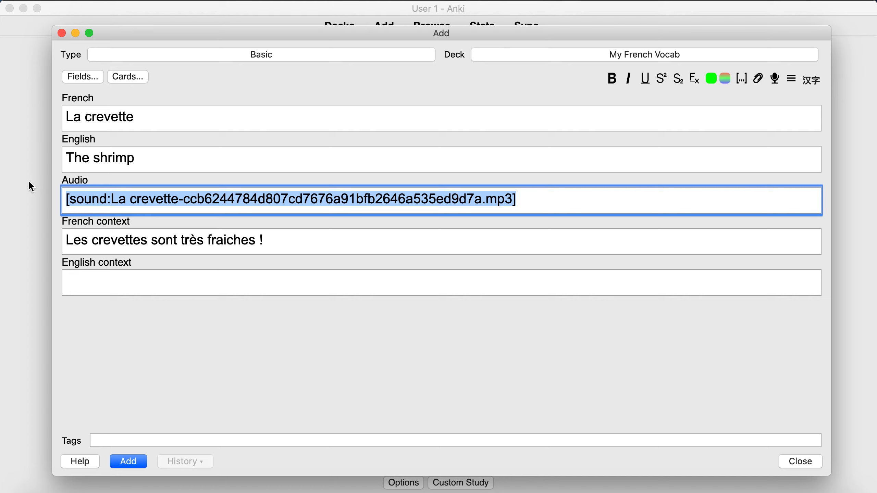
pyautogui.moveTo(286, 246); pyautogui.dragTo(61, 229)
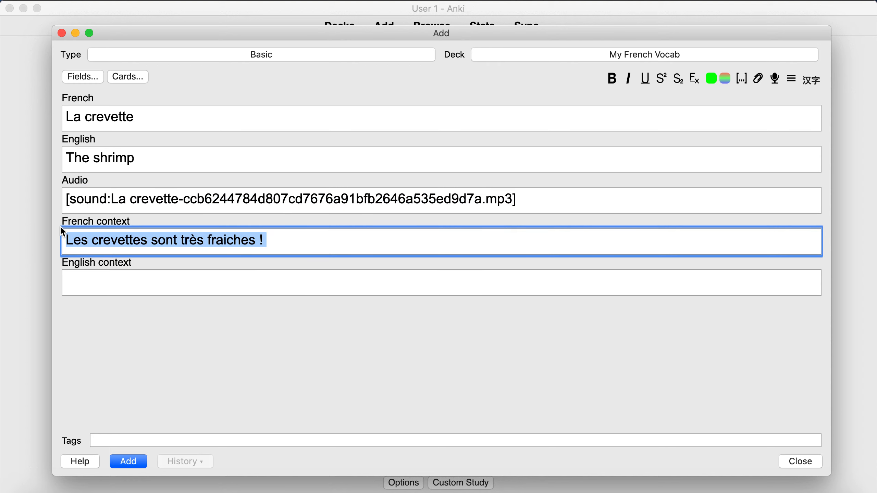
# Enter "The shrimps are very fresh !" as the note's English context
pyautogui.moveTo(139, 159); pyautogui.dragTo(46, 157)
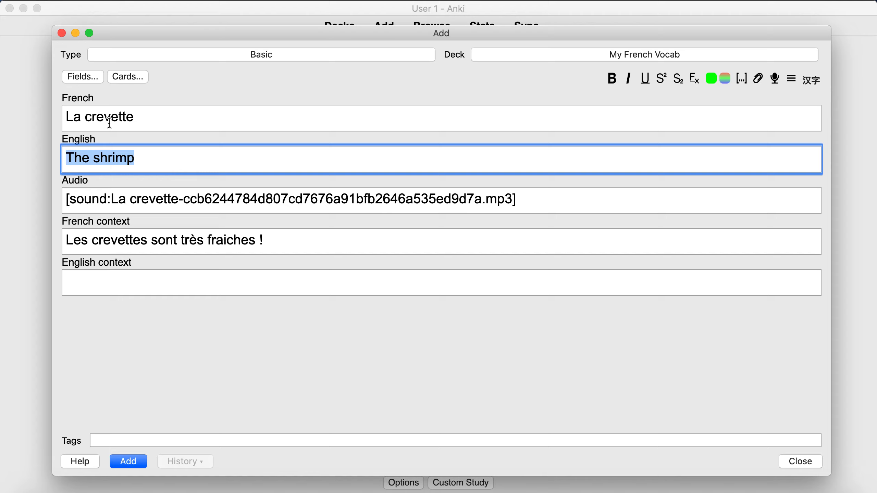
pyautogui.click(265, 228)
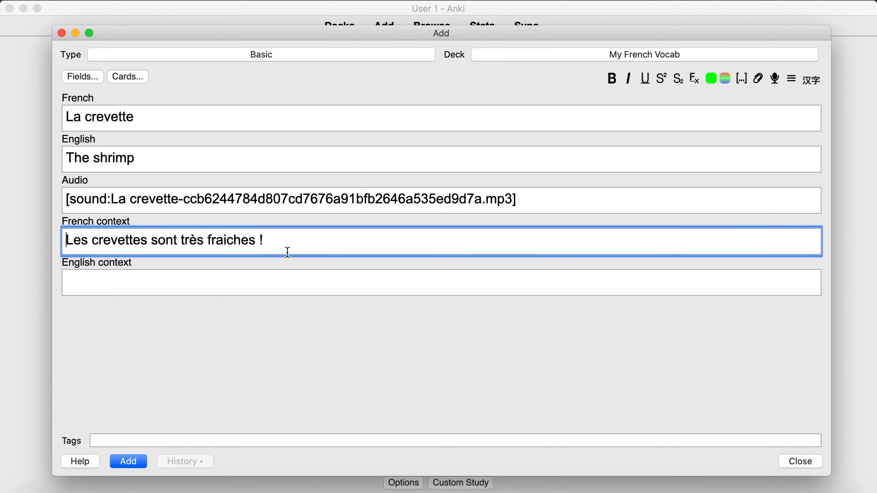
pyautogui.click(269, 278)
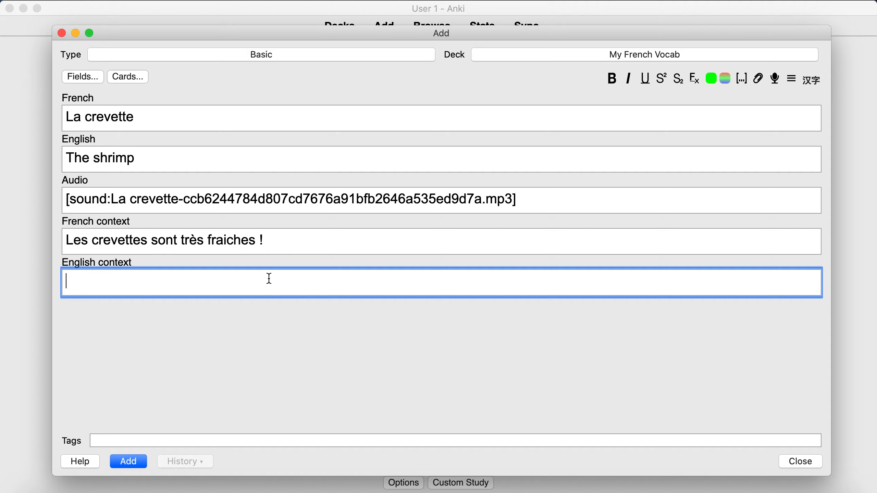
pyautogui.write('The shrimps are very f')
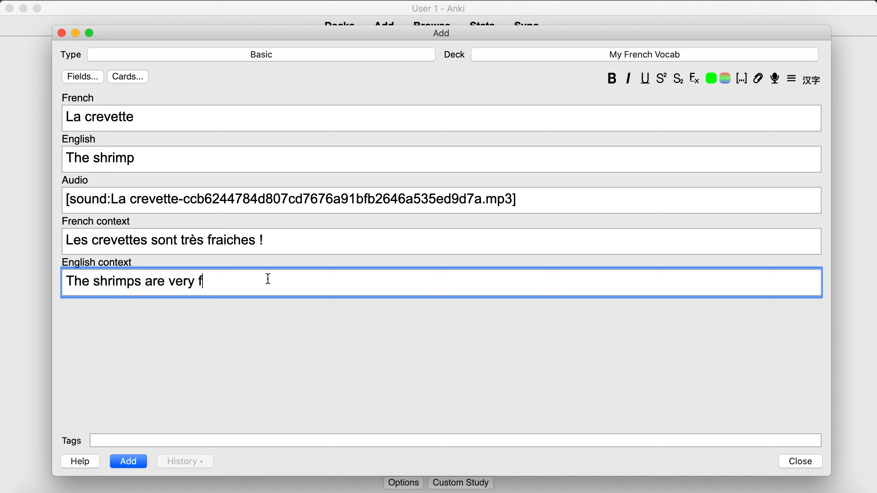
pyautogui.write('resh !')
pyautogui.click(370, 322)
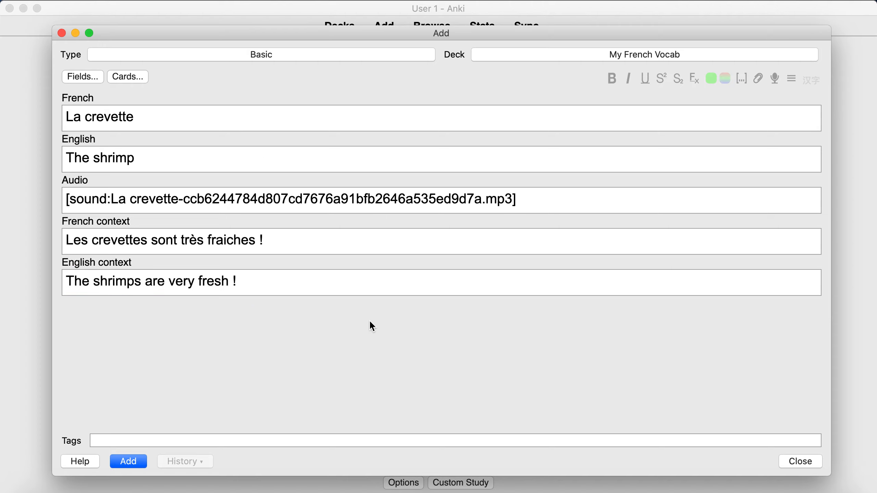
pyautogui.click(361, 286)
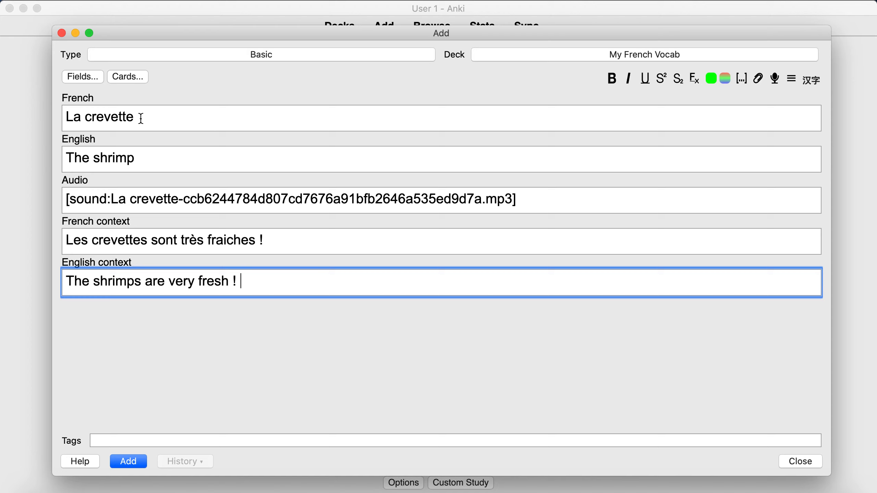
# Make "La crevette" in the French field bold and colour it red from the Apple palette
pyautogui.moveTo(148, 115); pyautogui.dragTo(30, 115)
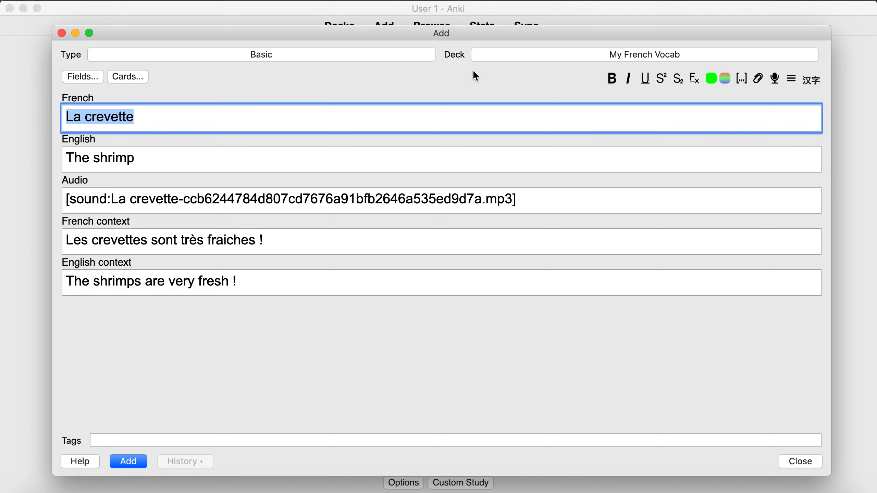
pyautogui.click(611, 79)
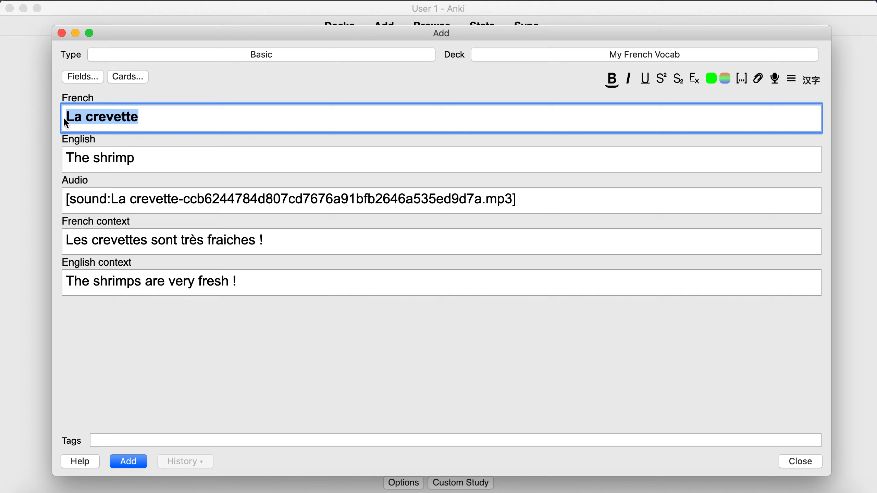
pyautogui.click(714, 79)
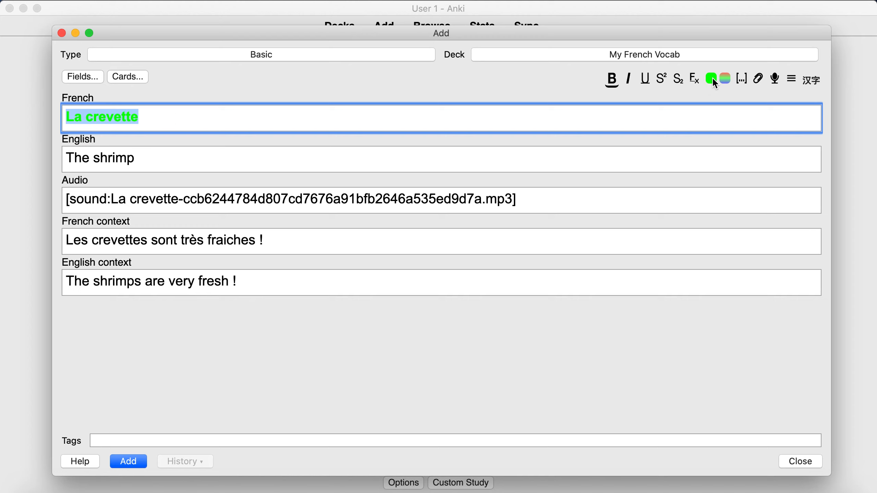
pyautogui.click(725, 78)
pyautogui.click(294, 332)
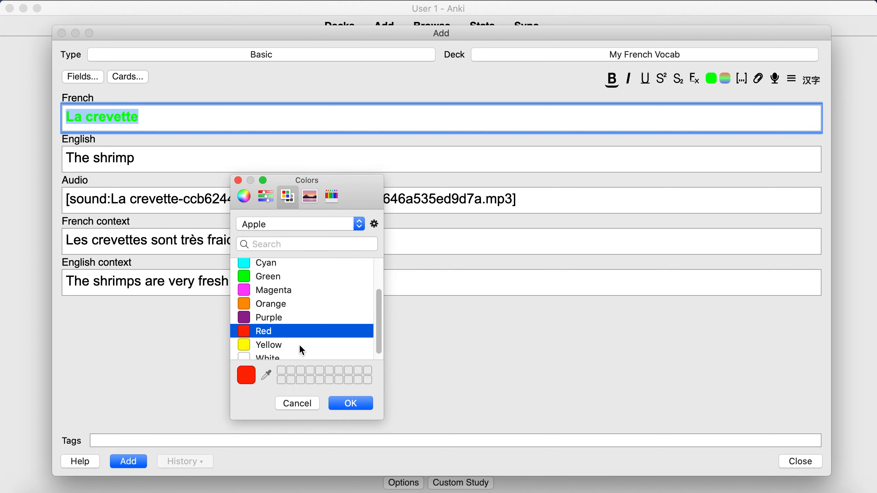
pyautogui.click(351, 404)
# Colour "The shrimp" in the English field blue from the Apple palette
pyautogui.moveTo(148, 160); pyautogui.dragTo(16, 159)
pyautogui.click(725, 80)
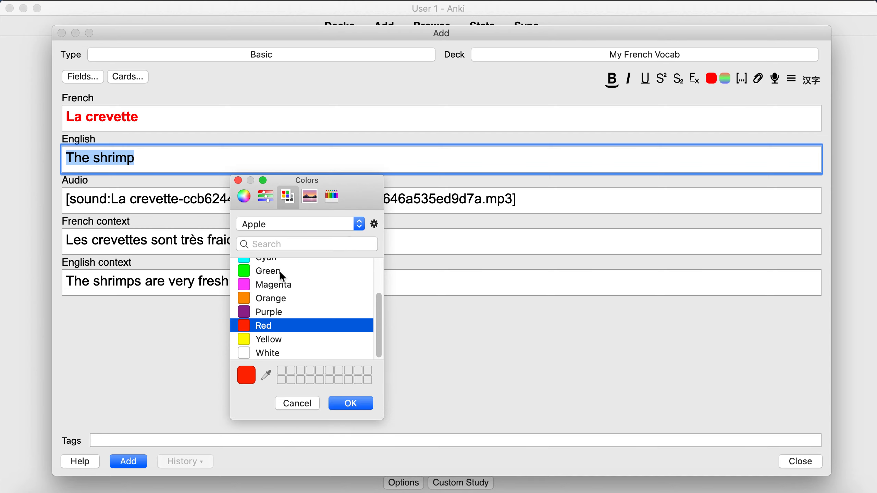
pyautogui.scroll(3, 296, 305)
pyautogui.click(267, 280)
pyautogui.click(350, 403)
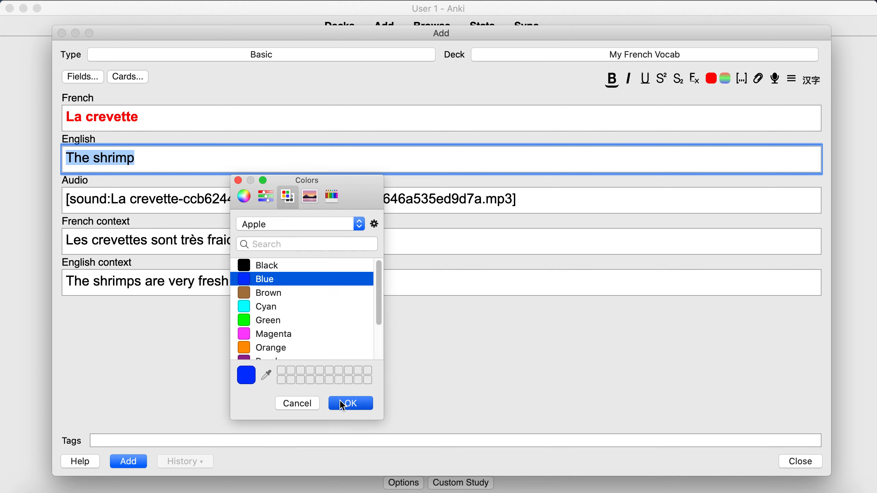
# Remove the bold formatting from "La crevette" in the French field
pyautogui.moveTo(170, 161); pyautogui.dragTo(8, 135)
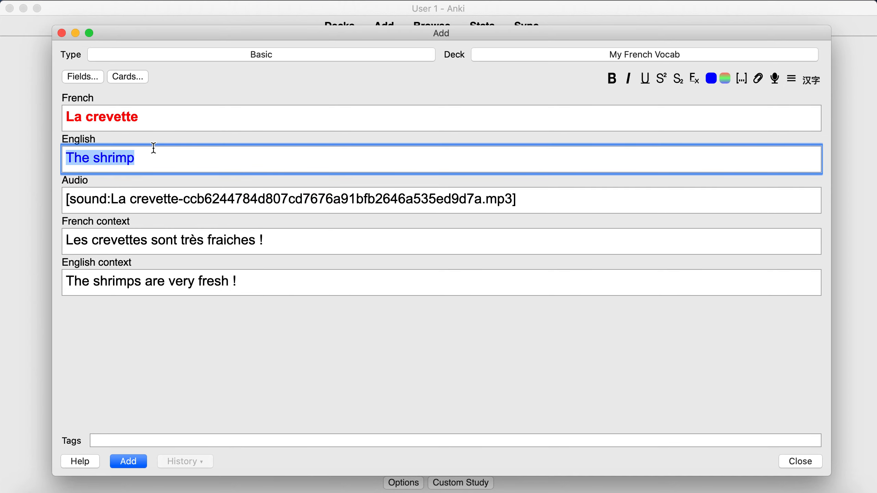
pyautogui.click(155, 113)
pyautogui.moveTo(155, 112); pyautogui.dragTo(15, 112)
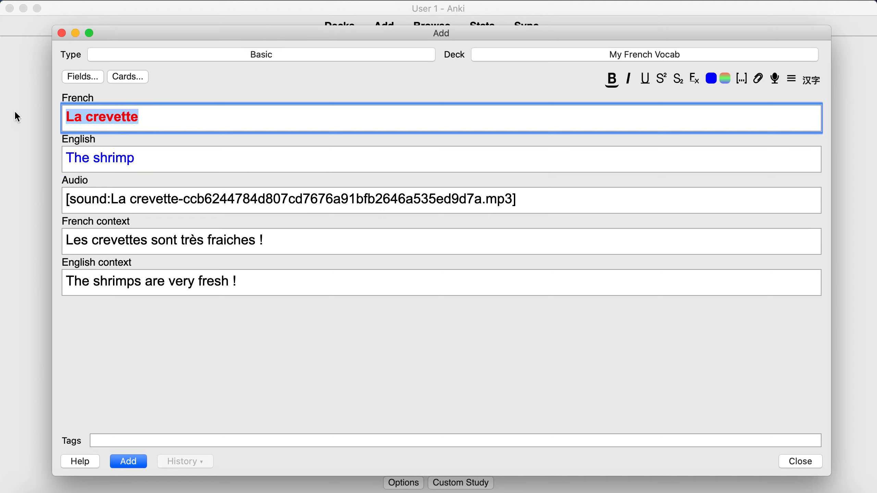
pyautogui.click(263, 311)
pyautogui.moveTo(165, 162); pyautogui.dragTo(76, 141)
pyautogui.moveTo(146, 116); pyautogui.dragTo(34, 117)
# Make "The shrimp" in the English field bold and underlined, keeping its text colour blue
pyautogui.click(155, 154)
pyautogui.moveTo(155, 154); pyautogui.dragTo(12, 159)
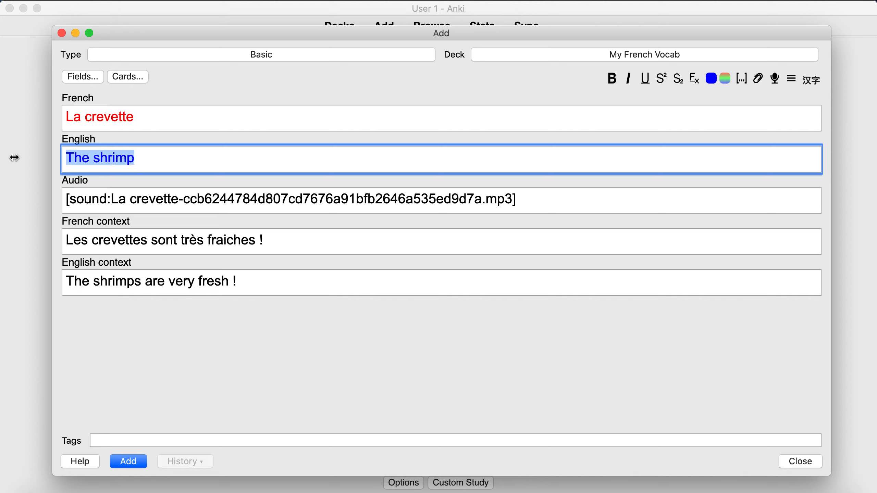
pyautogui.press('super+b')
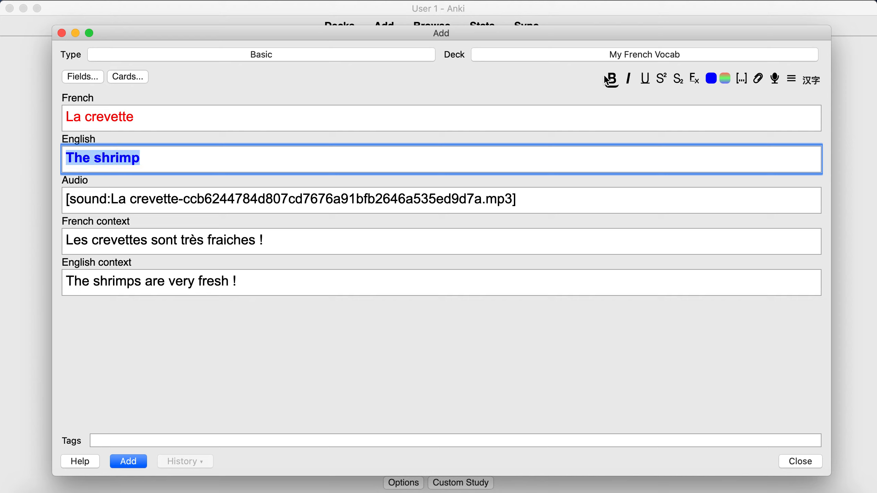
pyautogui.click(711, 80)
pyautogui.click(646, 79)
pyautogui.click(373, 307)
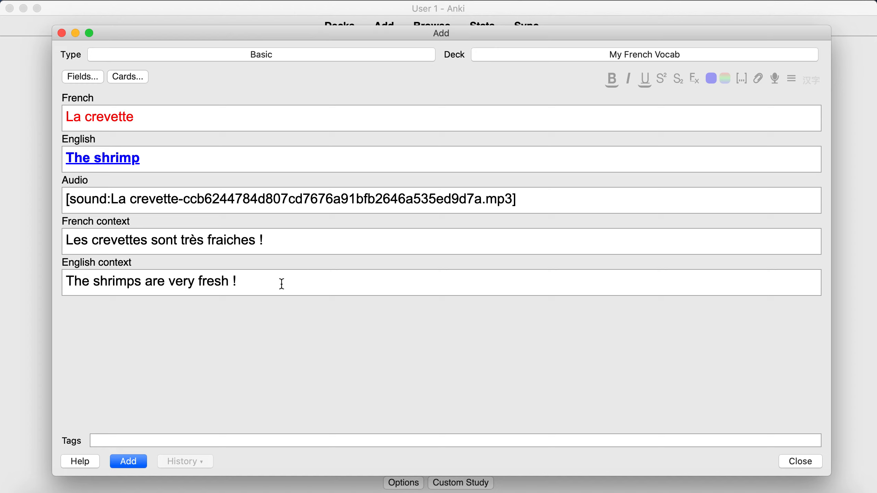
# Clear the English context field and allow Anki to access the Downloads folder, leaving the media chooser without picking a file
pyautogui.moveTo(254, 281); pyautogui.dragTo(62, 274)
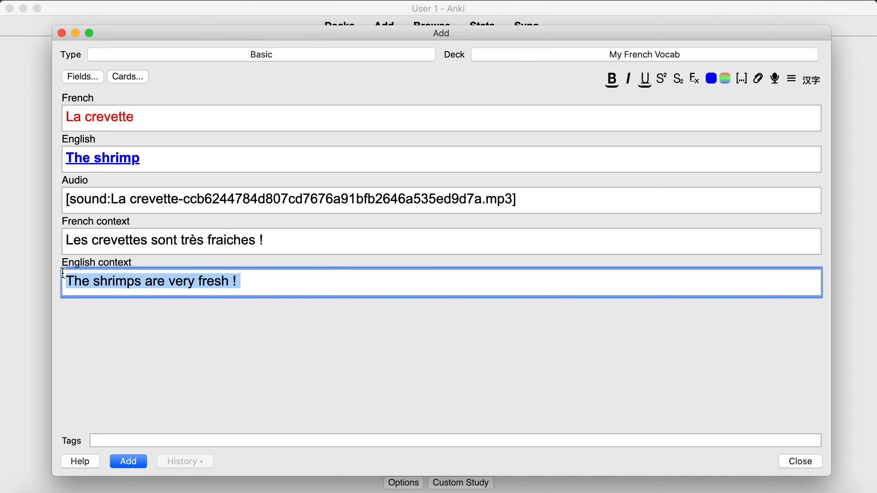
pyautogui.press('BackSpace')
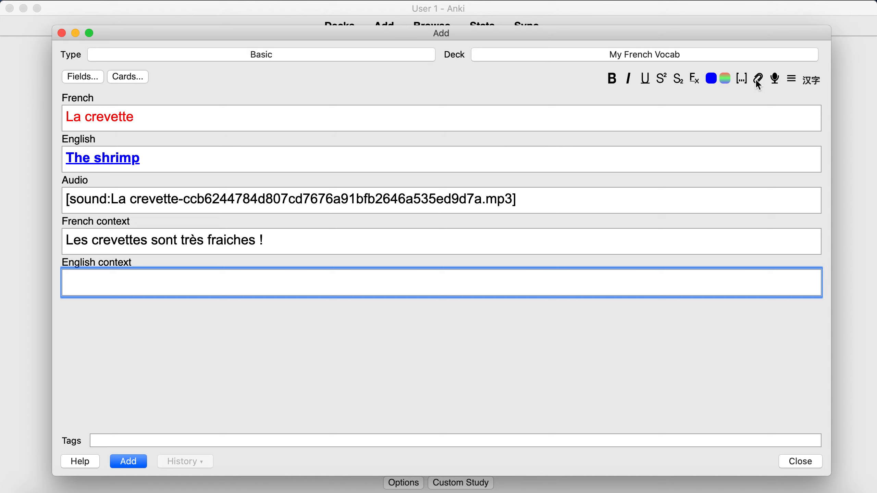
pyautogui.click(759, 83)
pyautogui.click(554, 188)
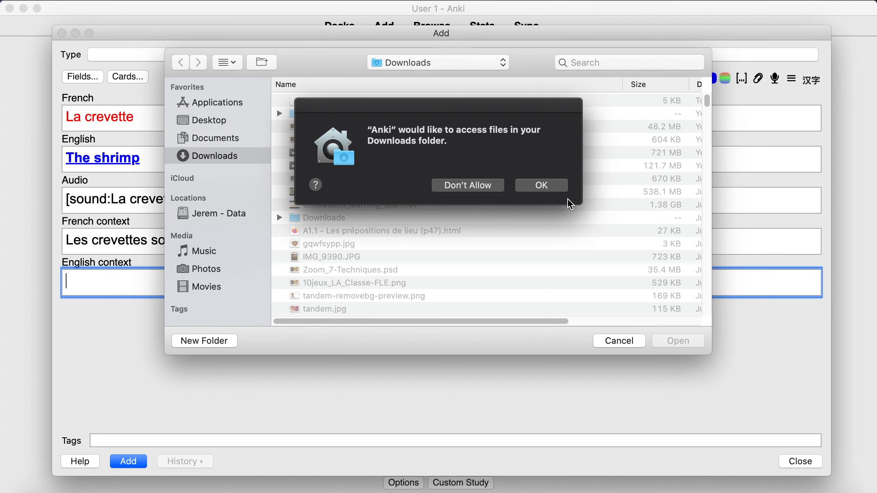
pyautogui.click(545, 187)
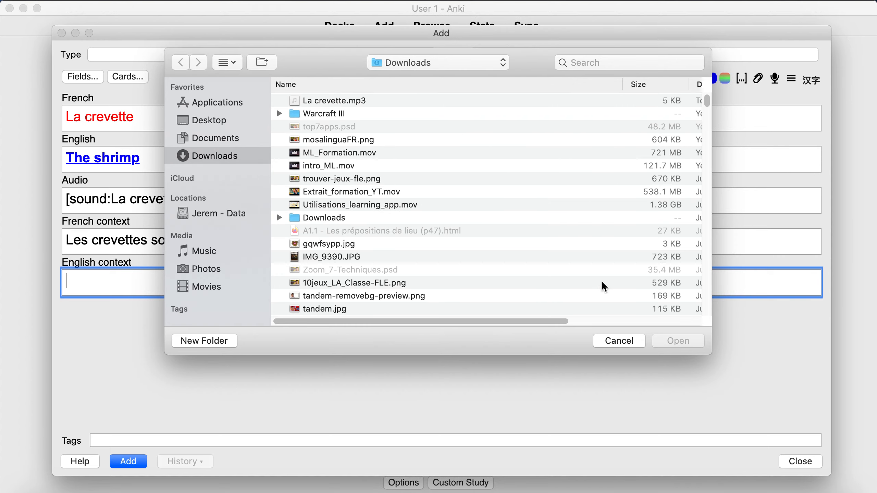
pyautogui.click(610, 341)
# Switch to Firefox, open google.fr and search for images of "crevette"
pyautogui.press('super+Tab')
pyautogui.press('super+Tab')
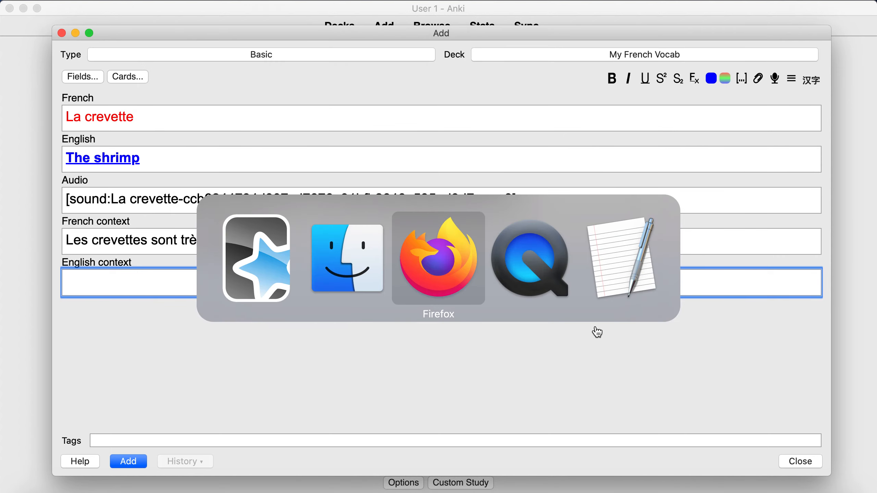
pyautogui.click(514, 36)
pyautogui.write('google.fr')
pyautogui.press('Return')
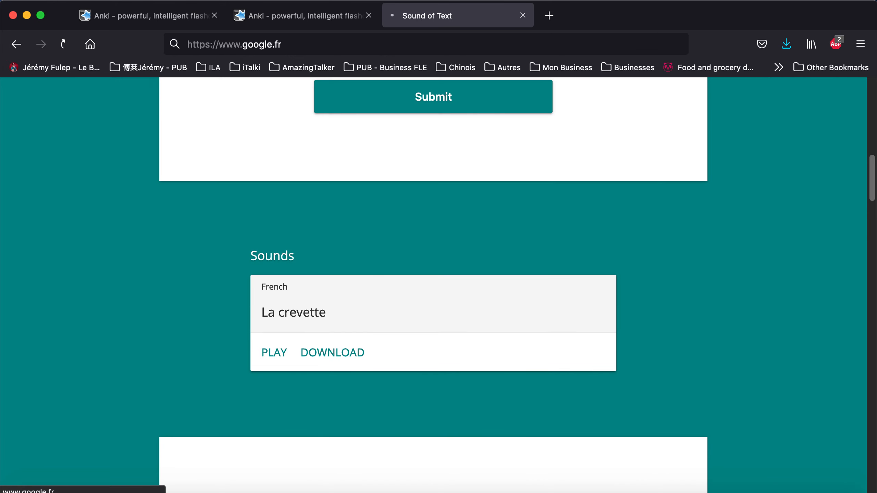
pyautogui.write('crevette')
pyautogui.press('Return')
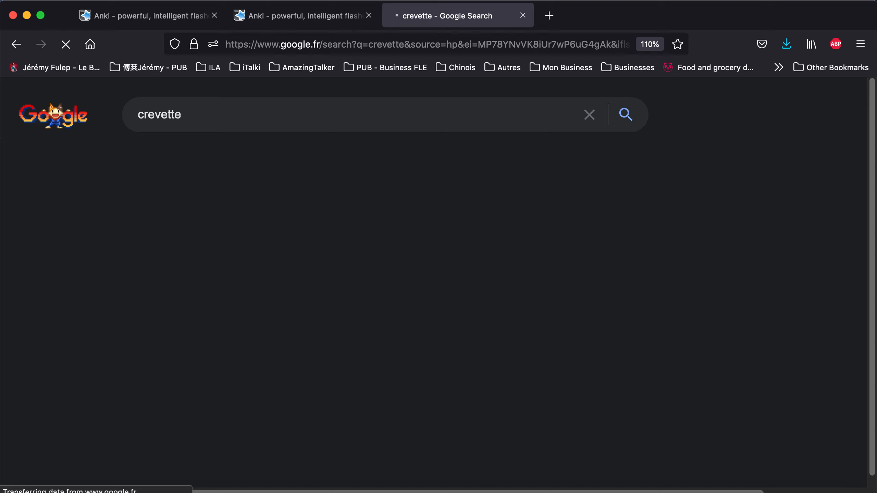
pyautogui.click(223, 162)
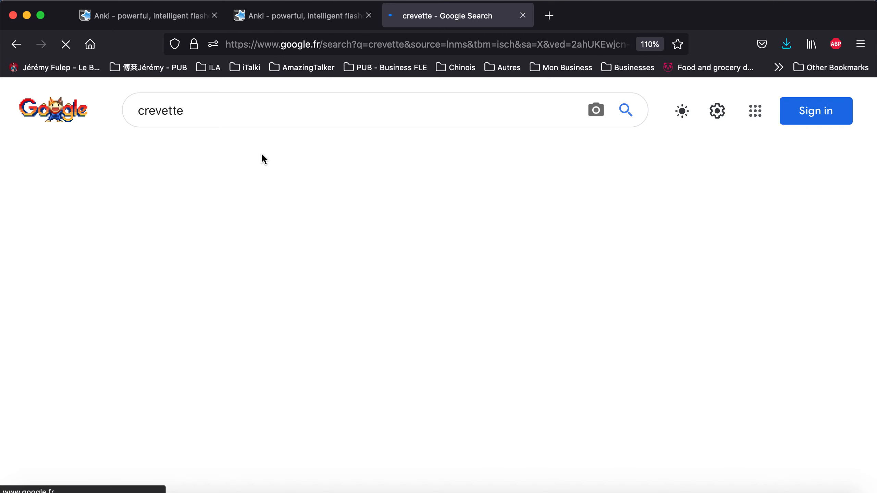
# Open the Marie Claire shrimp image and save it as a JPEG named crevette in the Downloads folder
pyautogui.click(187, 299)
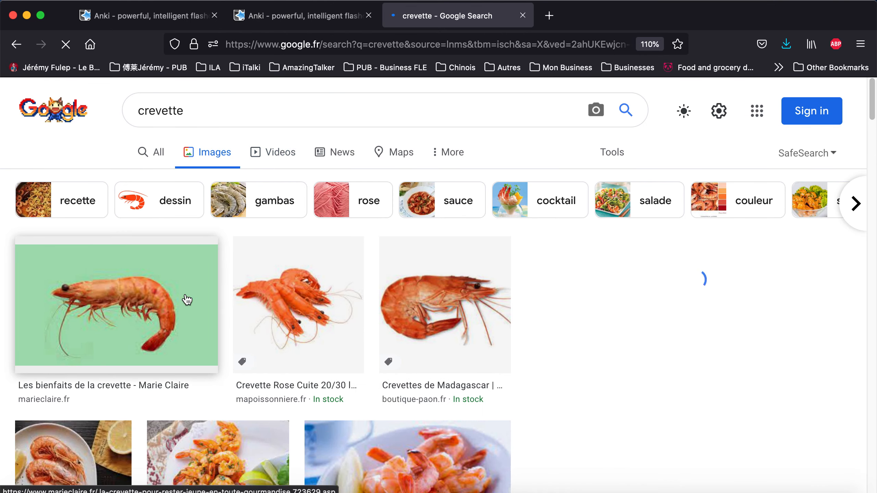
pyautogui.rightClick(695, 260)
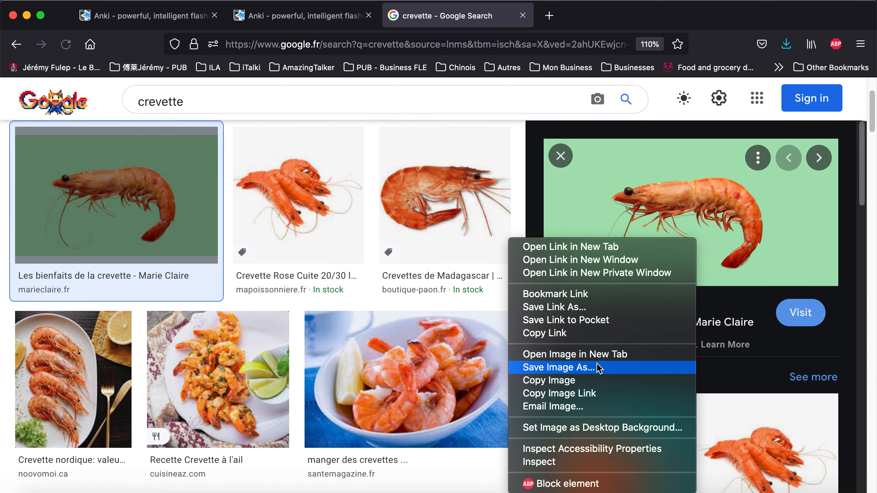
pyautogui.click(587, 368)
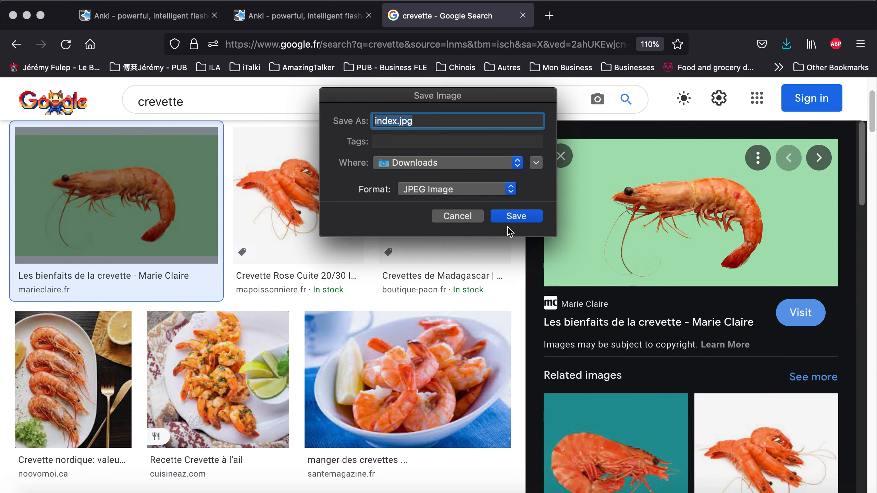
pyautogui.click(515, 216)
pyautogui.click(472, 182)
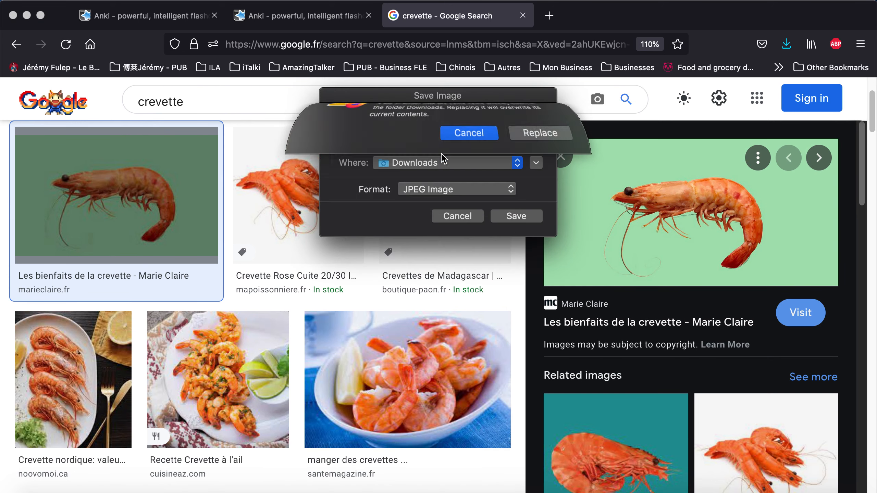
pyautogui.write('crevette')
pyautogui.press('Return')
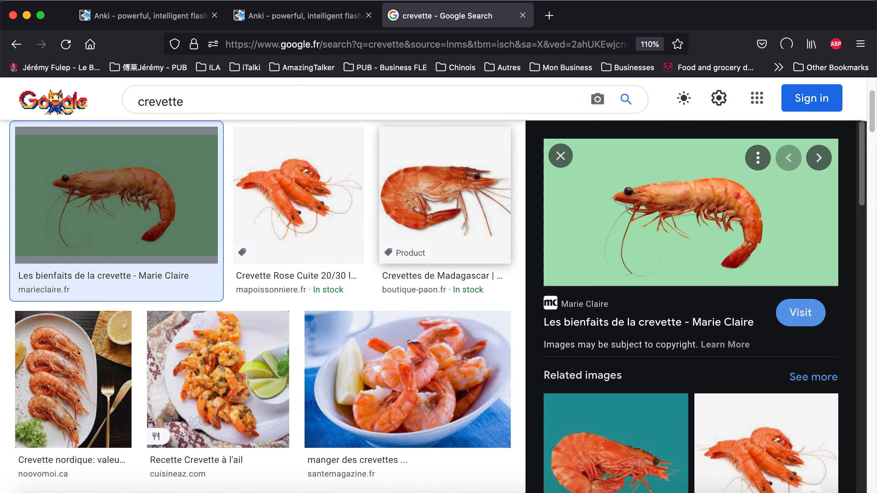
# Switch back to Anki and insert crevette.jpg from the Downloads folder into the English context field
pyautogui.press('super+Tab')
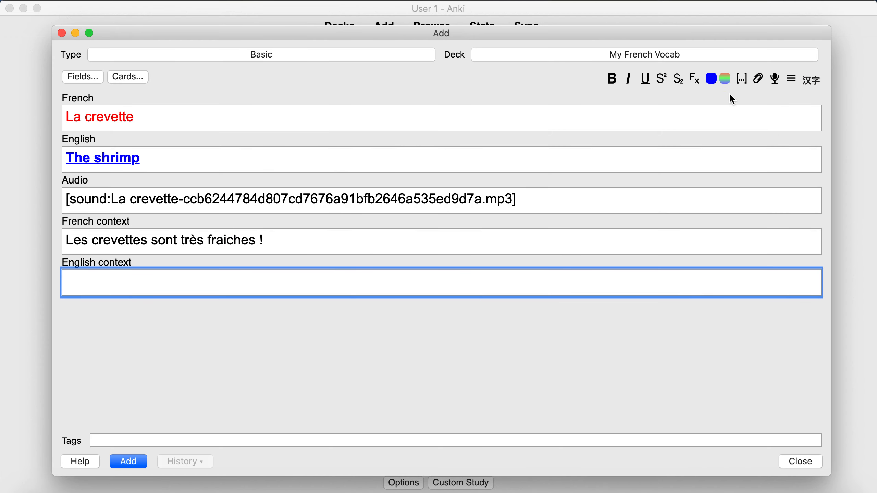
pyautogui.click(760, 79)
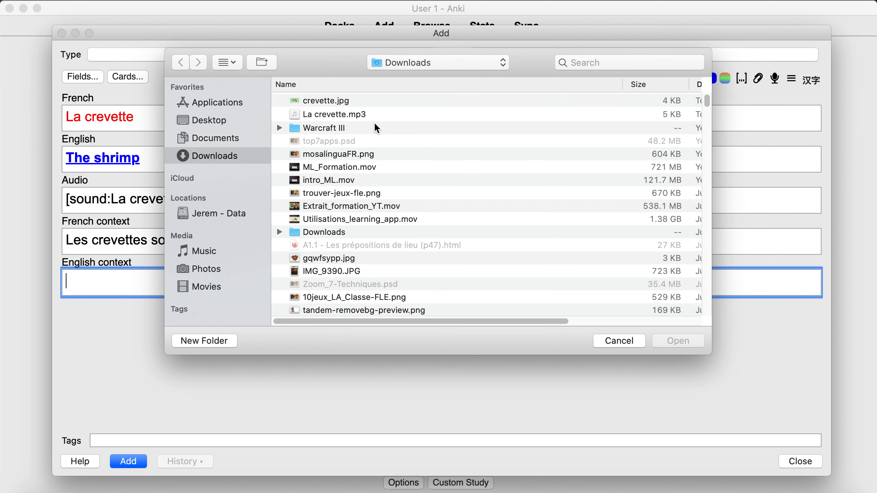
pyautogui.press('Down')
pyautogui.click(678, 342)
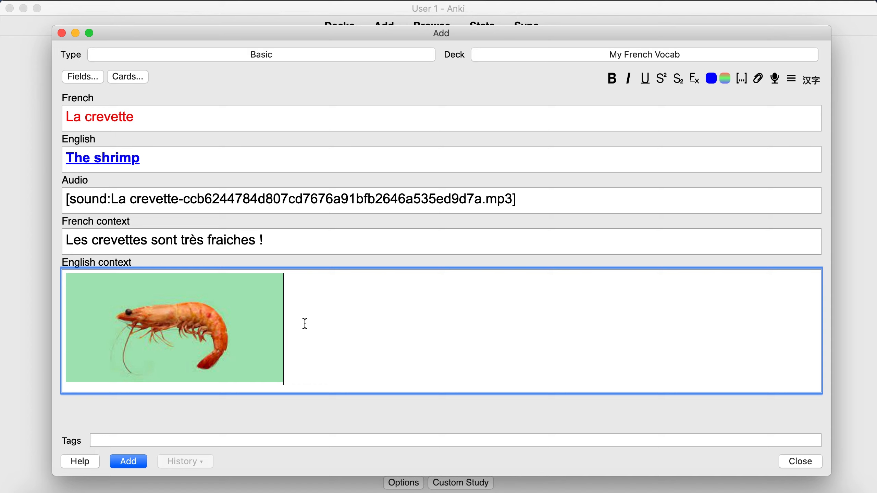
pyautogui.moveTo(164, 125); pyautogui.dragTo(14, 120)
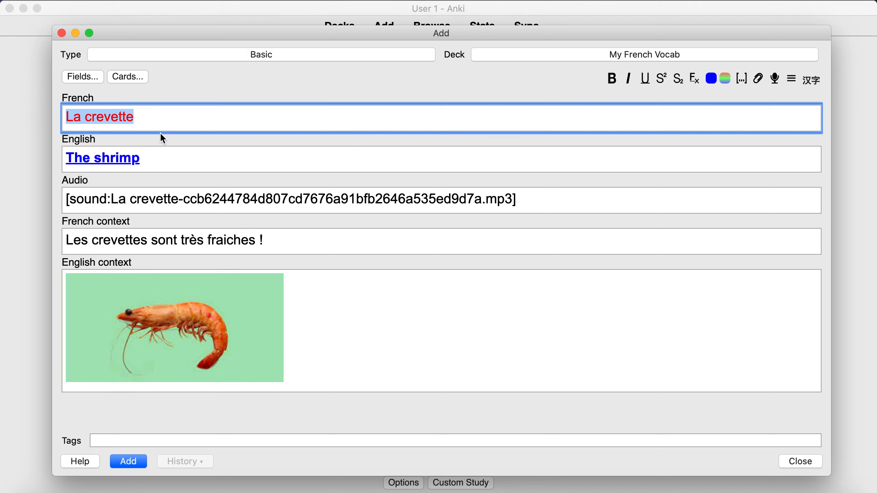
pyautogui.click(152, 151)
pyautogui.moveTo(292, 241); pyautogui.dragTo(47, 243)
pyautogui.click(295, 328)
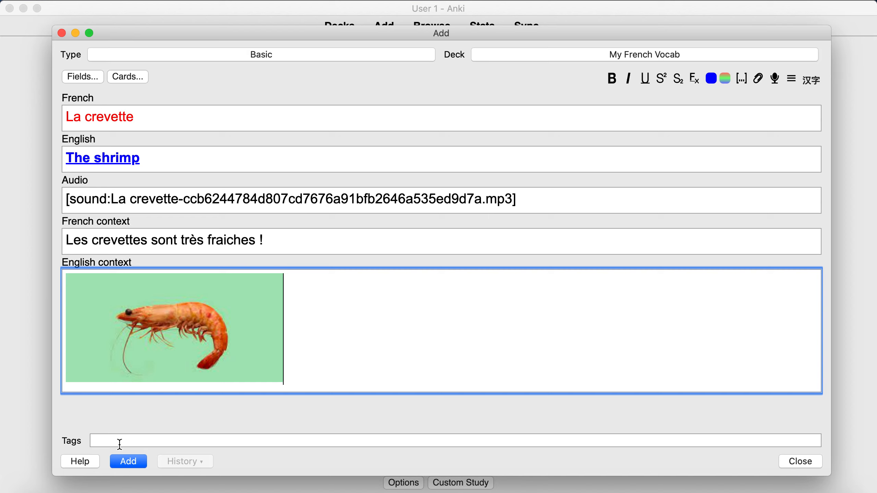
# Add the completed "La crevette" card to the My French Vocab deck and close the card-adding window
pyautogui.click(131, 462)
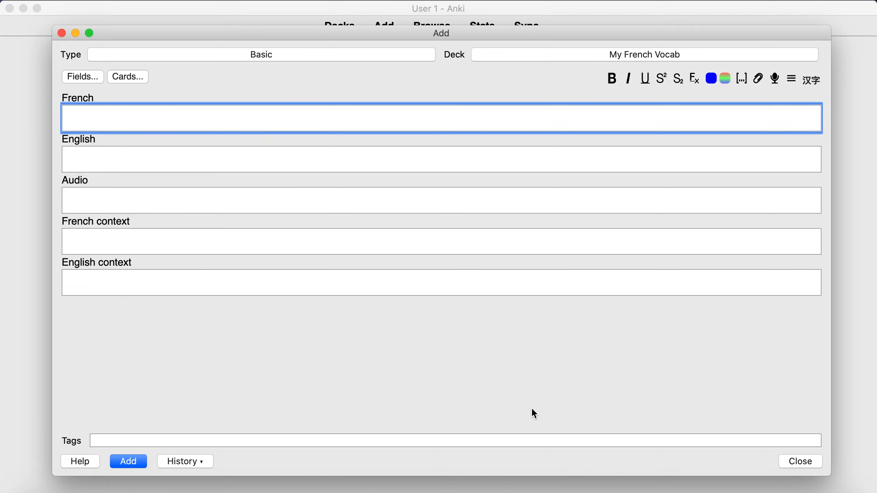
pyautogui.click(788, 463)
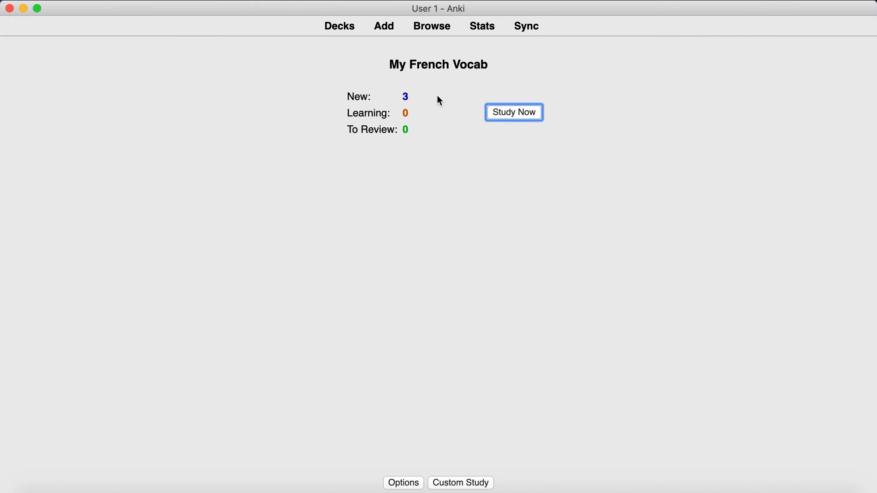
pyautogui.moveTo(353, 90)
pyautogui.mouseDown()
pyautogui.moveTo(421, 96)
pyautogui.moveTo(338, 98)
pyautogui.mouseUp()
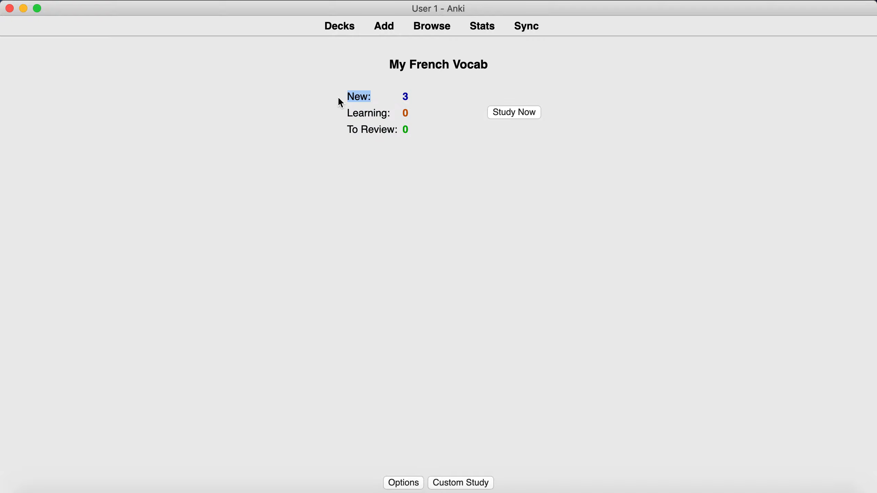
pyautogui.moveTo(409, 93); pyautogui.dragTo(390, 93)
# Start studying the My French Vocab deck, reveal the answer of the "La crevette" card and play its audio
pyautogui.click(508, 119)
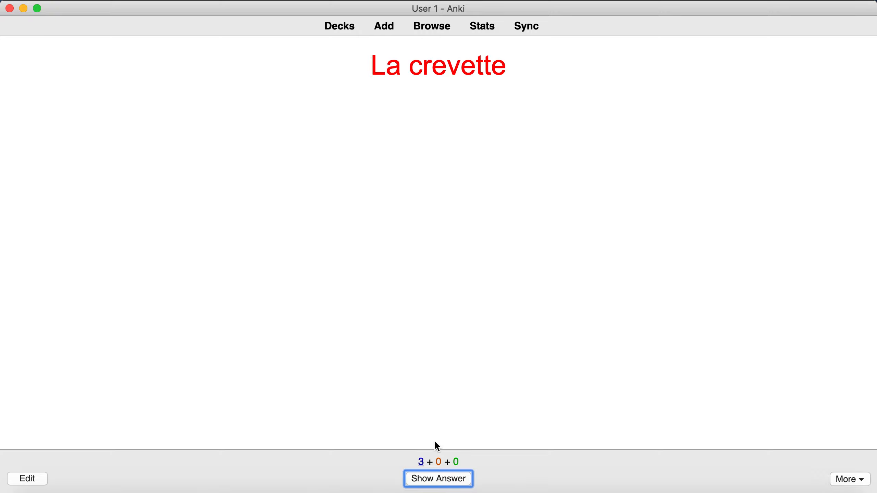
pyautogui.click(439, 477)
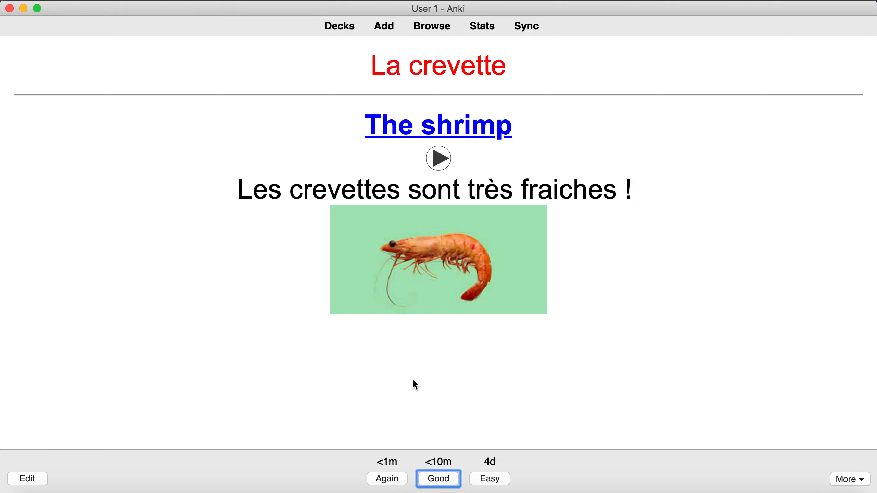
pyautogui.click(442, 159)
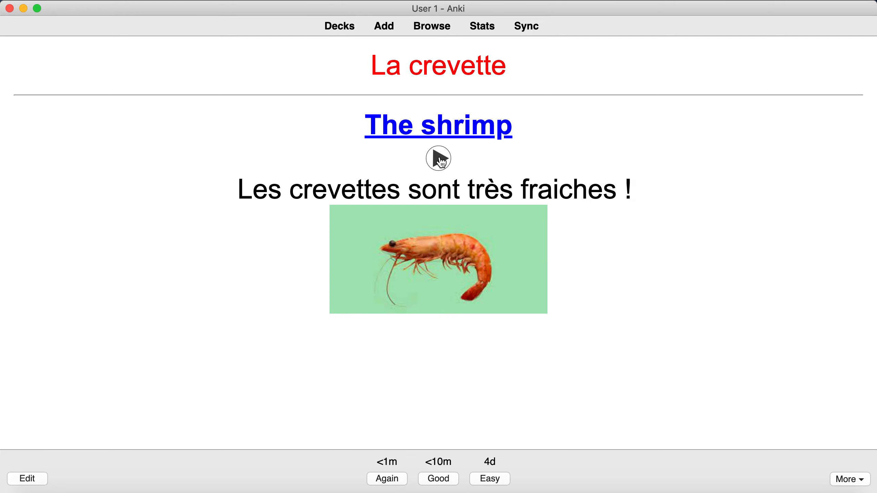